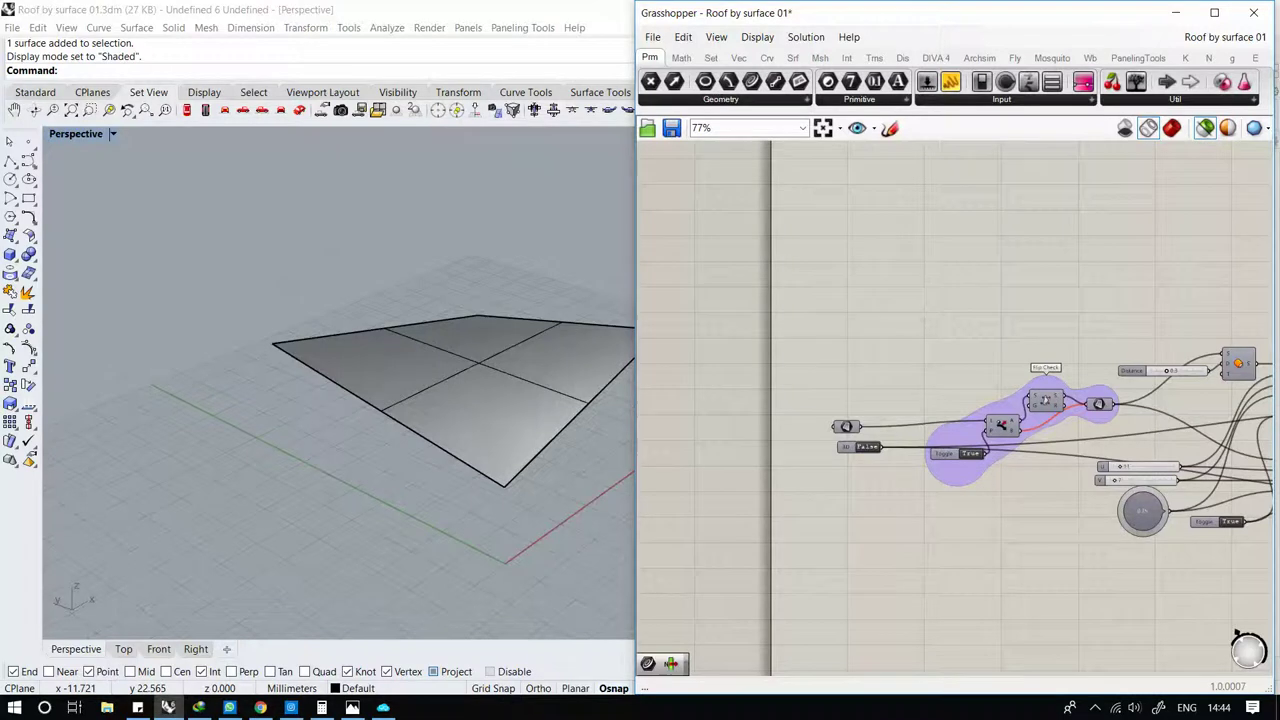
# Orbit the Perspective view and bring the purple-grouped Grasshopper components into view.
pyautogui.moveTo(300, 450)
pyautogui.mouseDown(button='right')
pyautogui.moveTo(340, 440)
pyautogui.moveTo(345, 455)
pyautogui.moveTo(300, 420)
pyautogui.mouseUp(button='right')
pyautogui.click(800, 330)
pyautogui.scroll(-3, 800, 330)
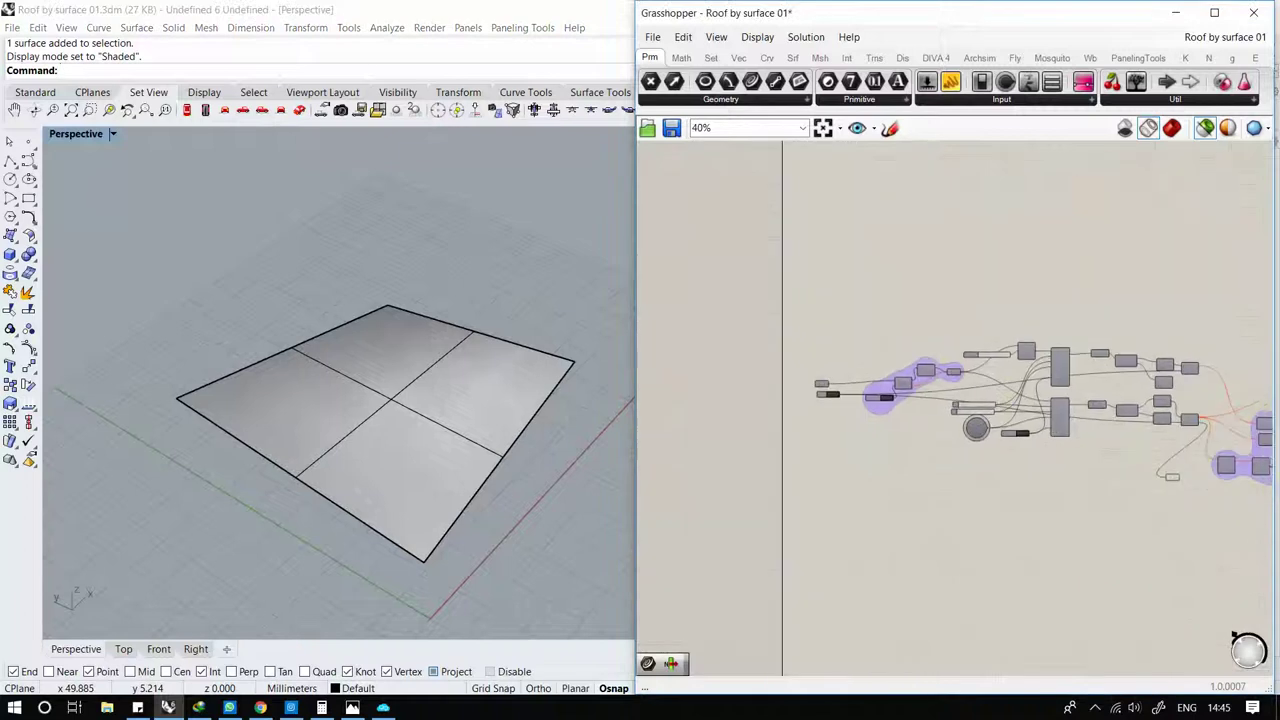
pyautogui.scroll(3, 1100, 420)
pyautogui.scroll(-1, 1100, 420)
pyautogui.moveTo(1100, 420); pyautogui.dragTo(1000, 420, button='right')
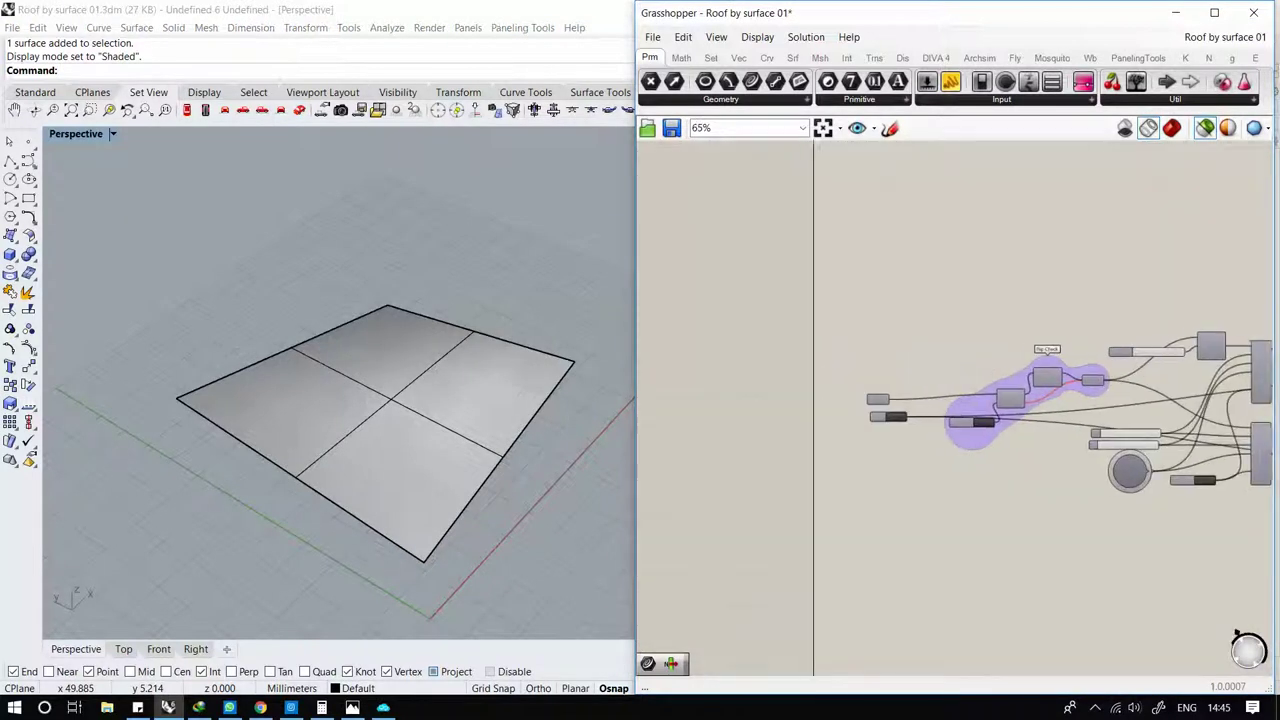
pyautogui.scroll(2, 856, 375)
# Orbit down onto the flat roof and window-select the four-panel surface.
pyautogui.moveTo(340, 420)
pyautogui.mouseDown(button='right')
pyautogui.moveTo(360, 460)
pyautogui.moveTo(390, 480)
pyautogui.mouseUp(button='right')
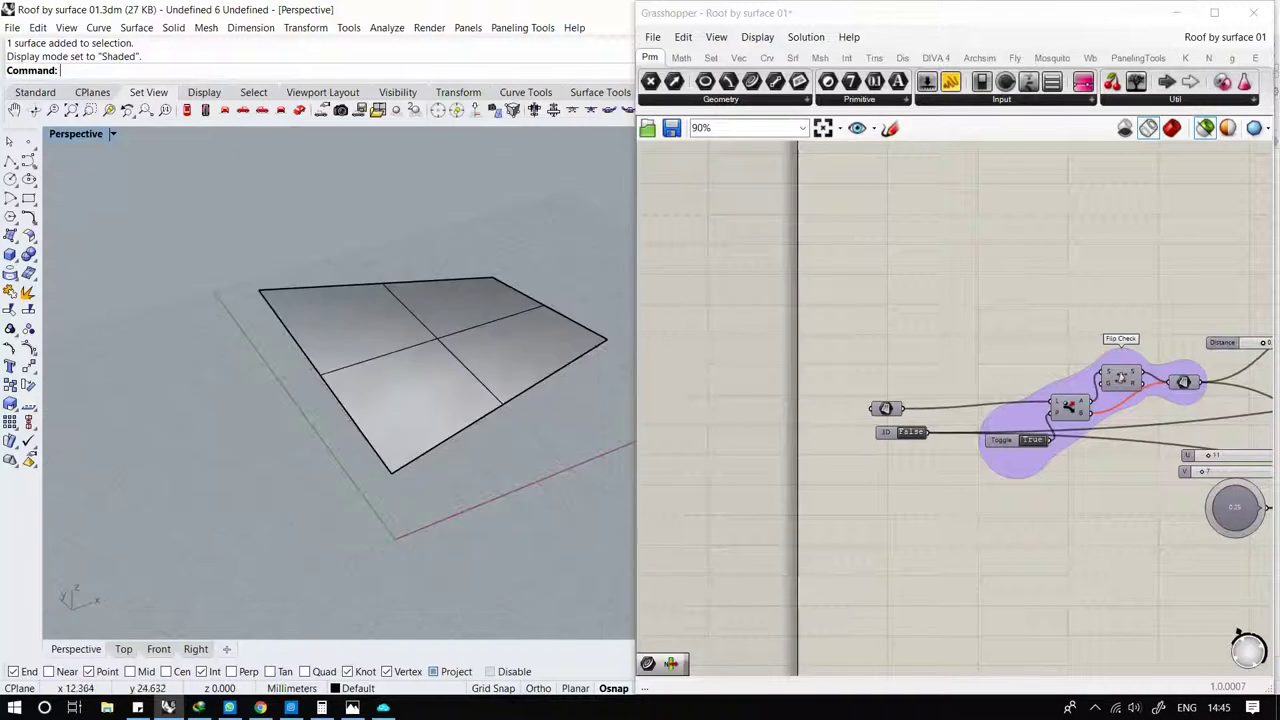
pyautogui.moveTo(390, 480); pyautogui.dragTo(400, 490, button='right')
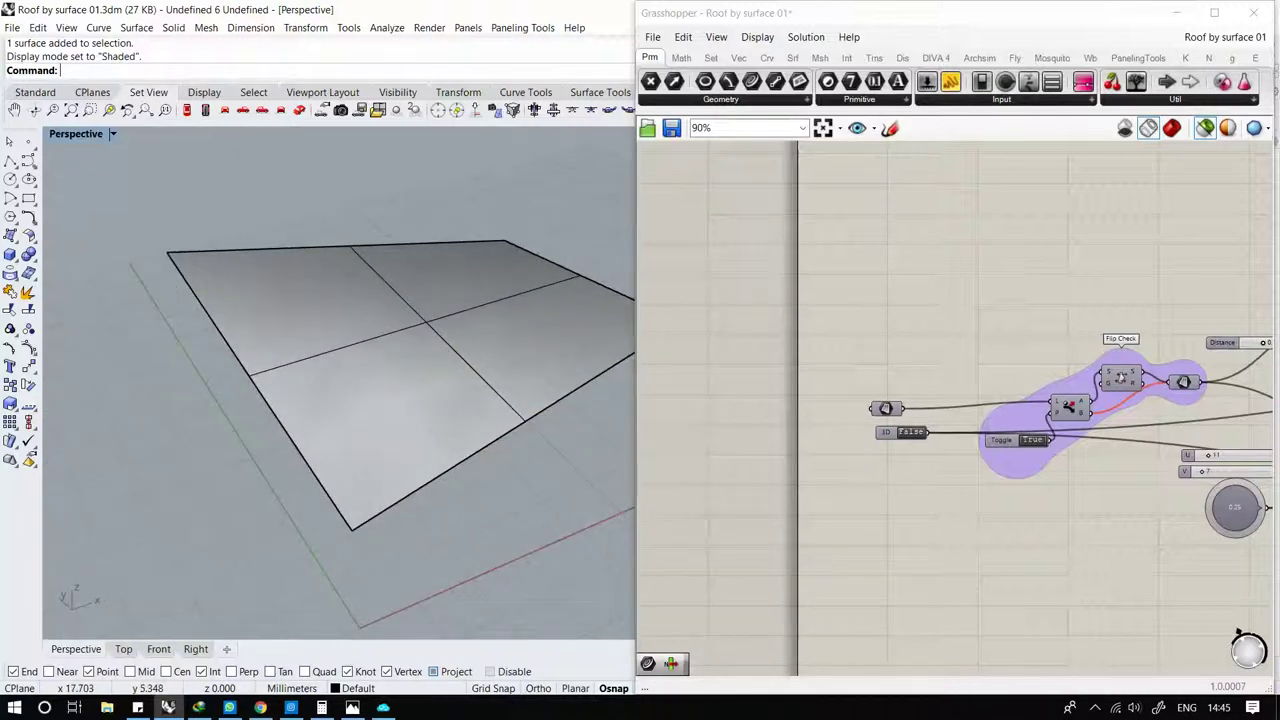
pyautogui.click(400, 420)
pyautogui.press('Escape')
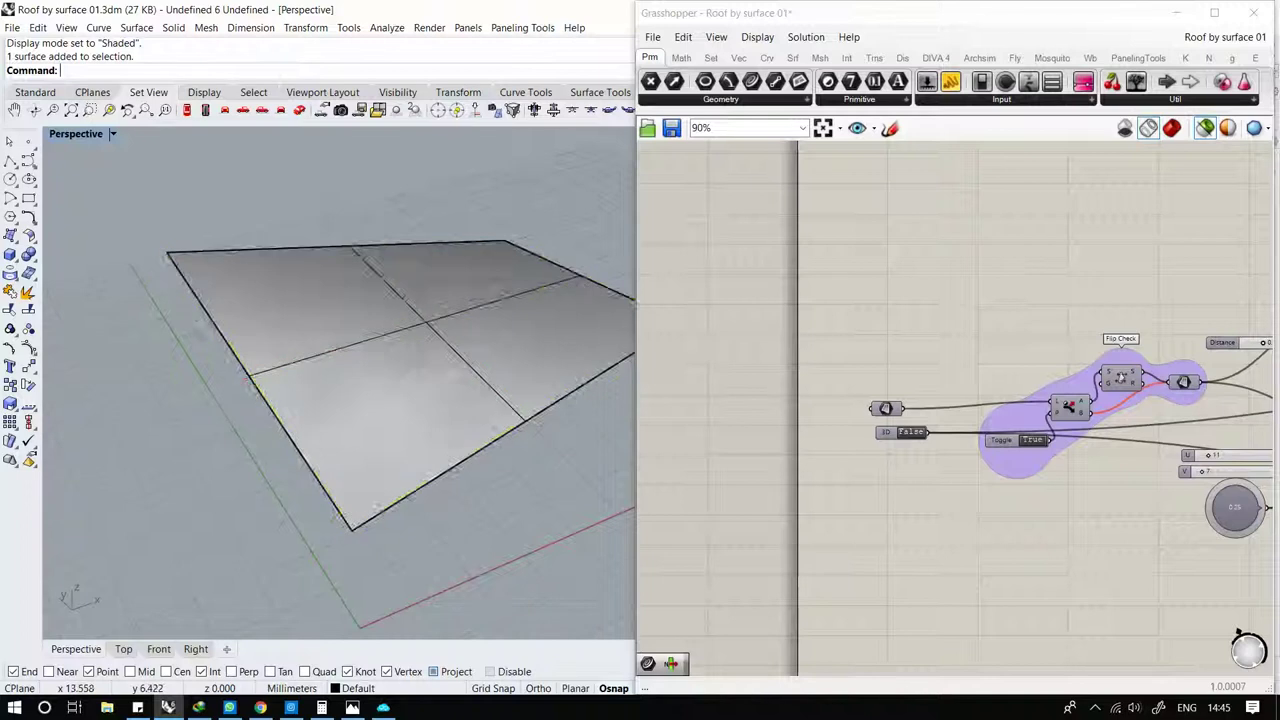
pyautogui.moveTo(400, 490); pyautogui.dragTo(430, 500, button='right')
pyautogui.moveTo(565, 522); pyautogui.dragTo(488, 367, button='right')
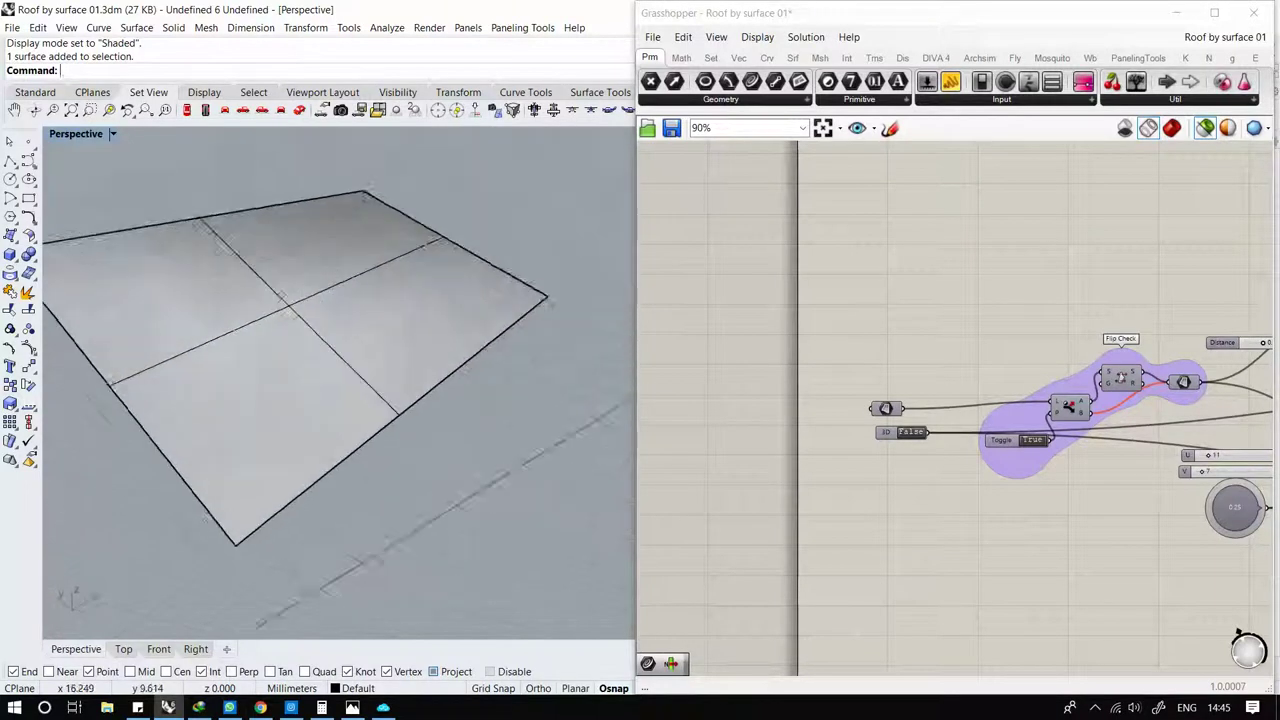
pyautogui.moveTo(504, 335); pyautogui.dragTo(362, 438)
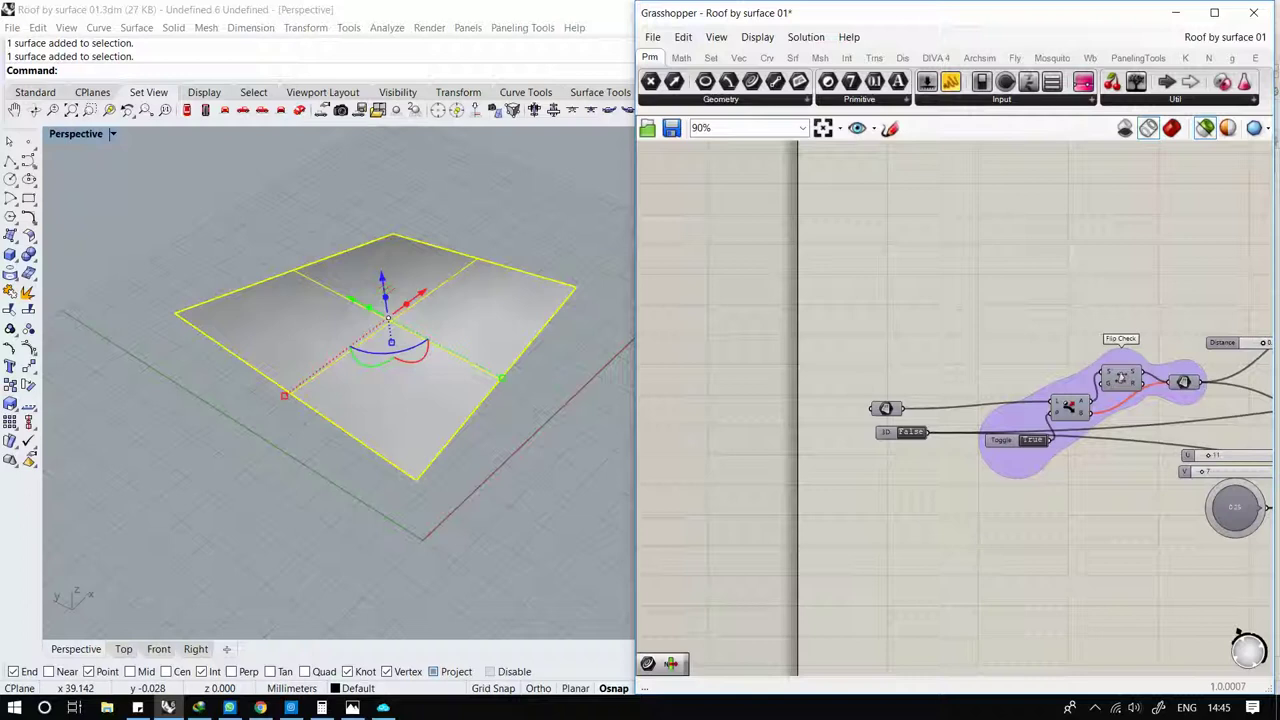
# Hide the roof surface with the popup Hide command and preview the red hexagon grid.
pyautogui.click(885, 408)
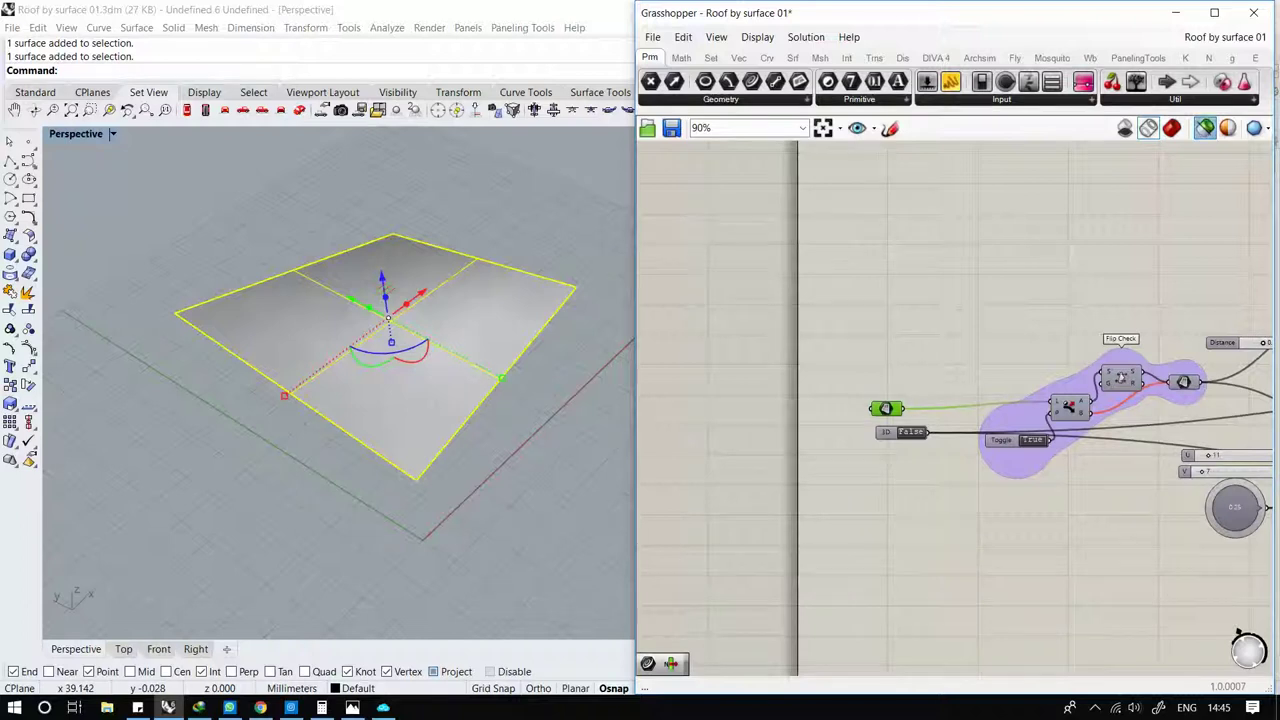
pyautogui.press('Escape')
pyautogui.middleClick(378, 330)
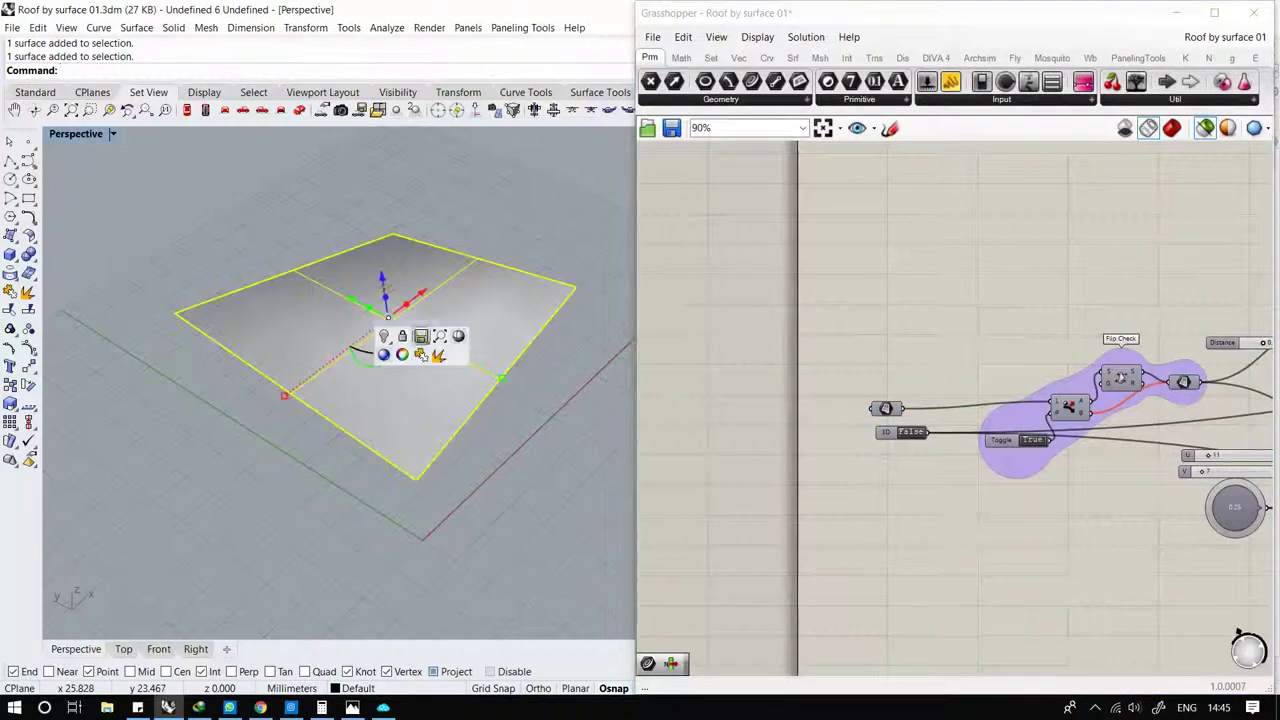
pyautogui.click(384, 336)
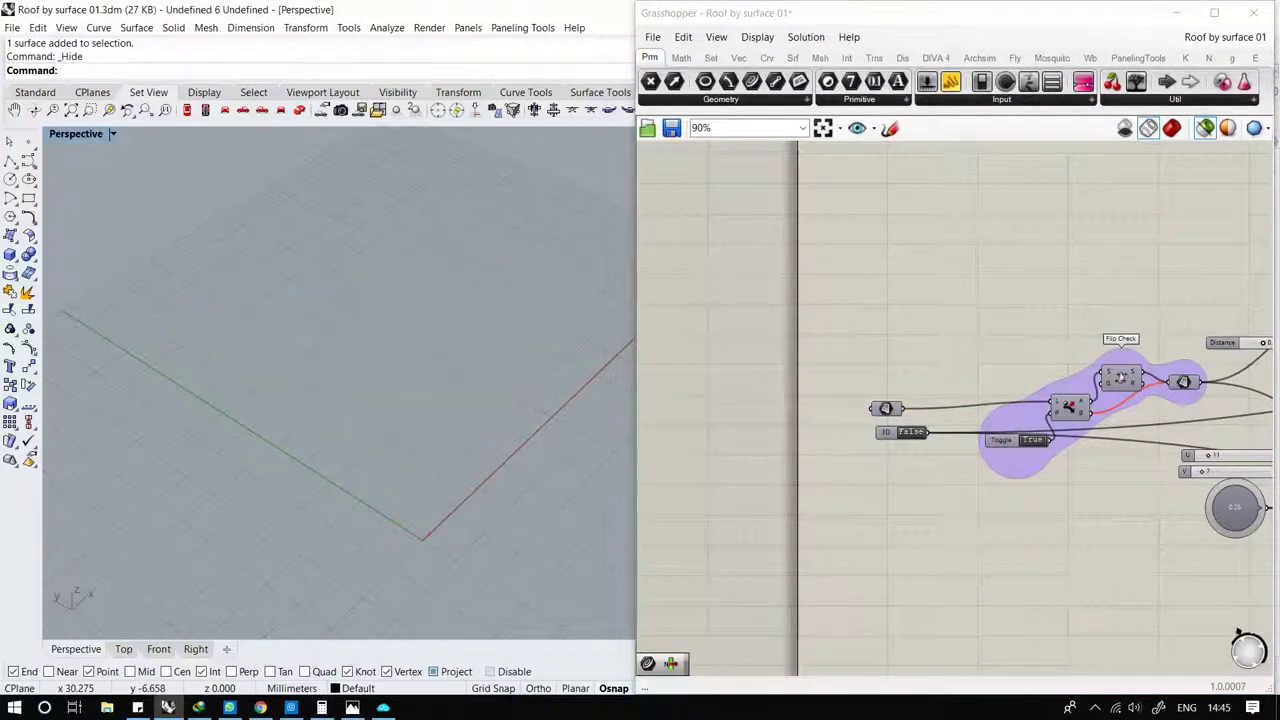
pyautogui.click(885, 408)
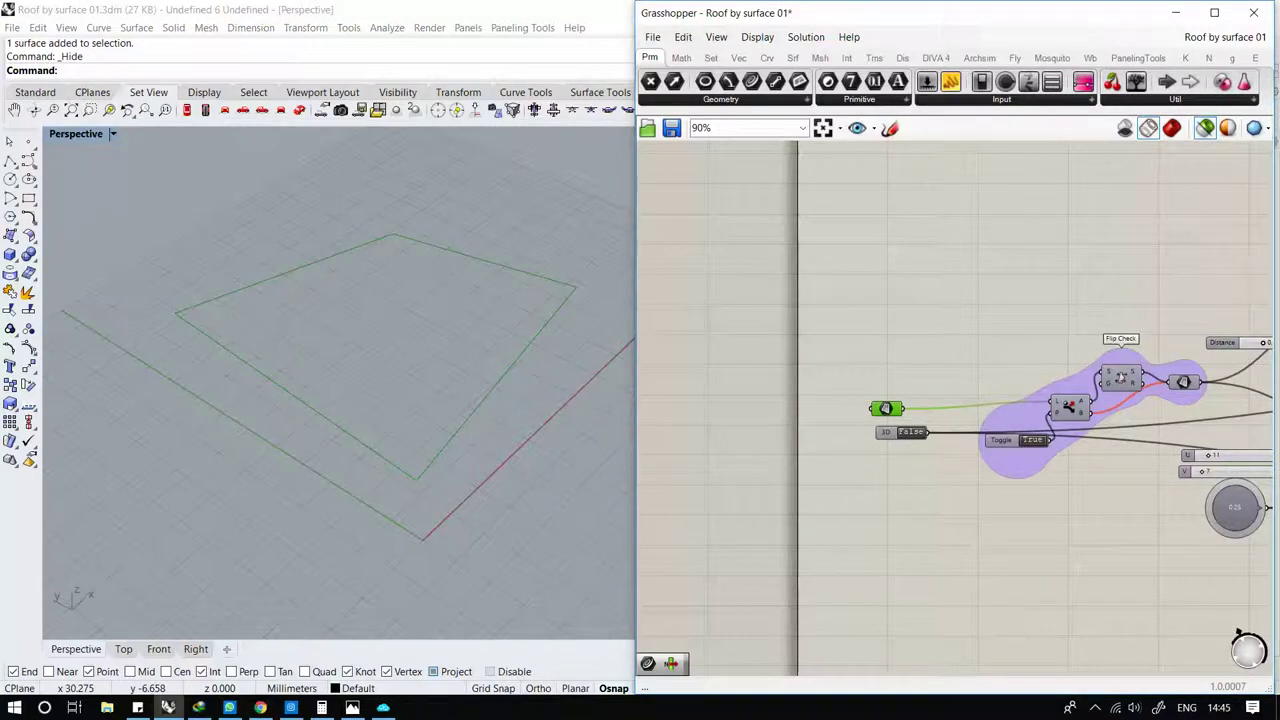
pyautogui.click(1205, 127)
# Set the hexagon sliders to U 18, V 17 and shape value 0.32.
pyautogui.moveTo(1100, 400); pyautogui.dragTo(958, 342, button='right')
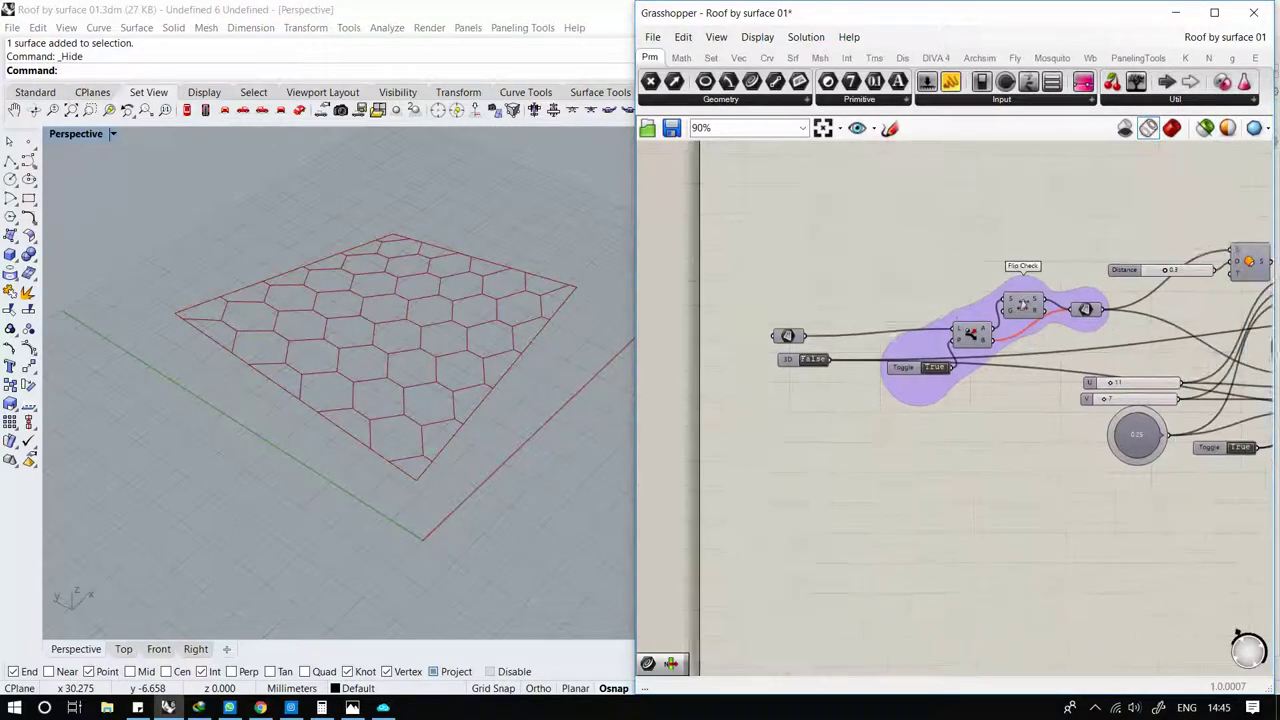
pyautogui.scroll(3, 338, 385)
pyautogui.scroll(3, 437, 494)
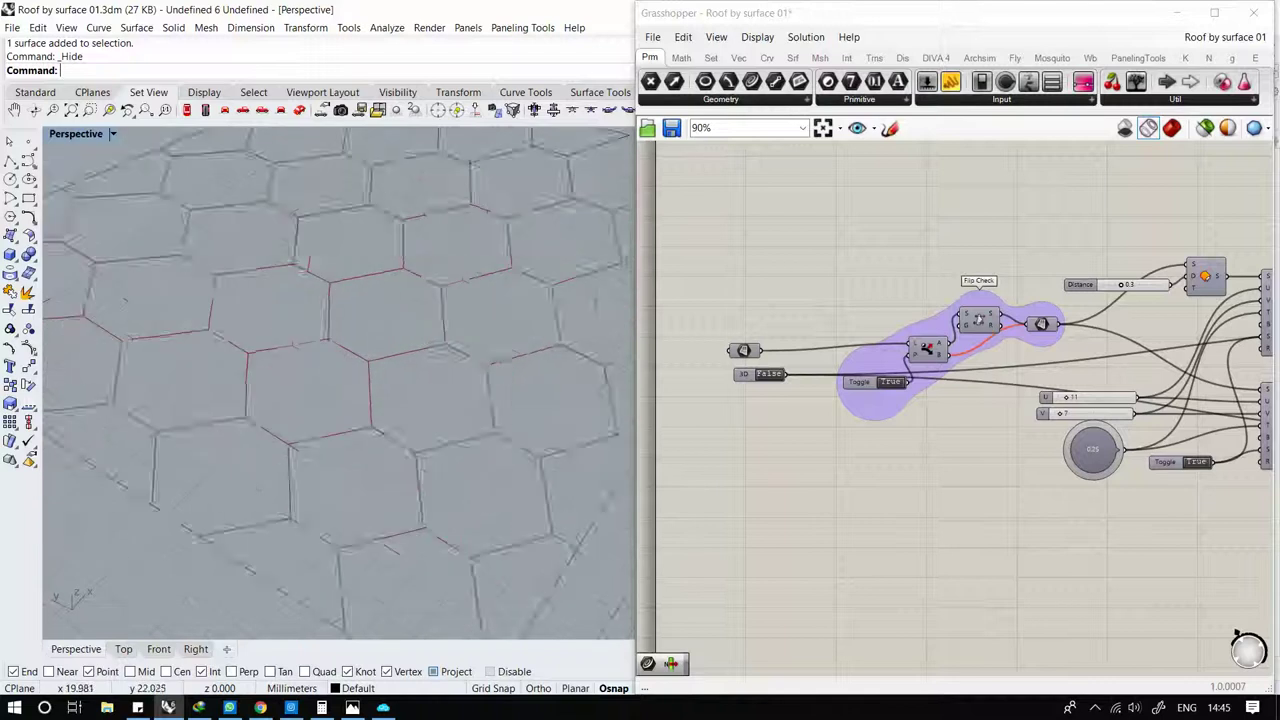
pyautogui.scroll(-3, 437, 494)
pyautogui.hotkey('ctrl', 'h')
pyautogui.scroll(5, 1140, 401)
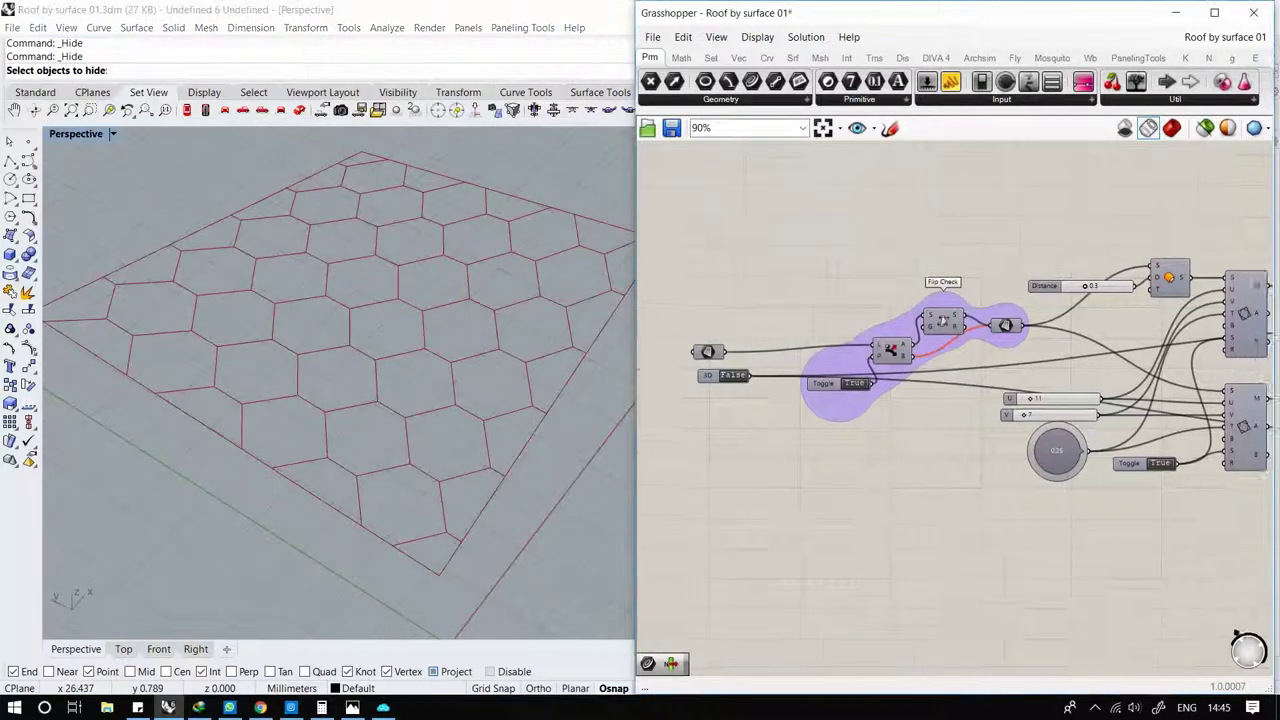
pyautogui.moveTo(941, 392); pyautogui.dragTo(954, 392)
pyautogui.moveTo(924, 435); pyautogui.dragTo(943, 435)
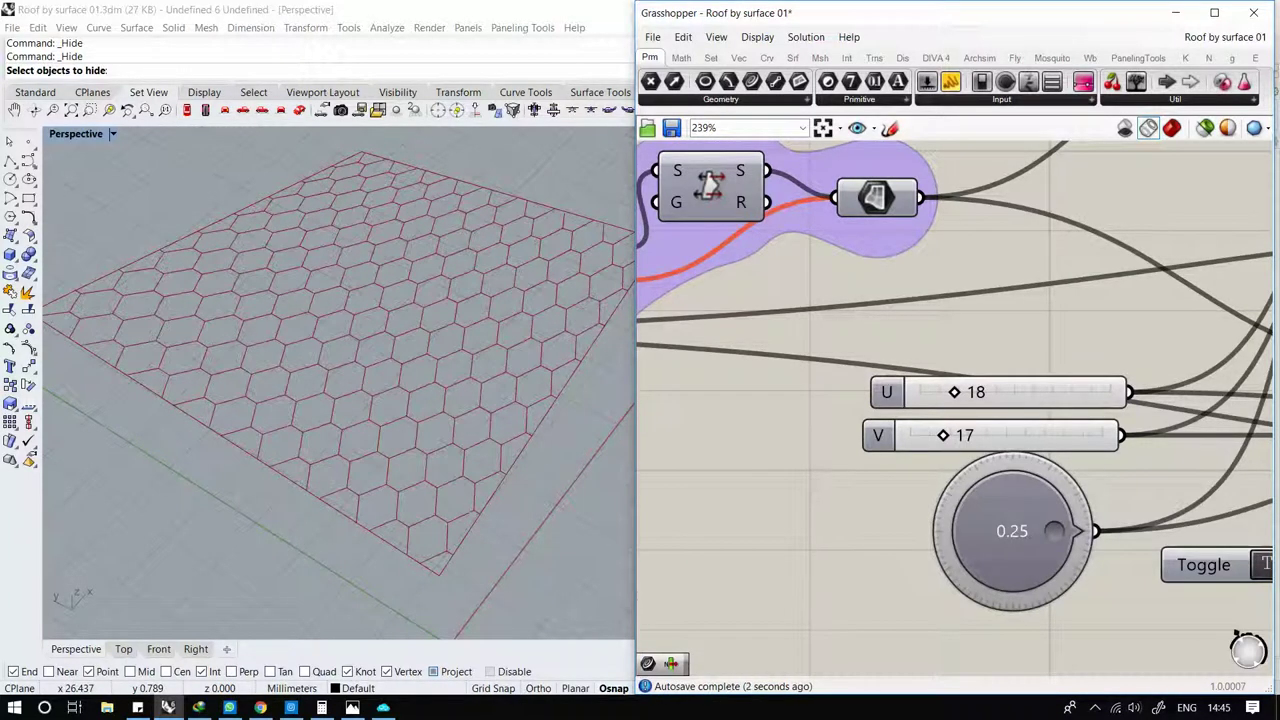
pyautogui.moveTo(1055, 531)
pyautogui.mouseDown()
pyautogui.moveTo(1041, 562)
pyautogui.moveTo(975, 562)
pyautogui.moveTo(1014, 584)
pyautogui.moveTo(1050, 548)
pyautogui.moveTo(1053, 530)
pyautogui.moveTo(1015, 487)
pyautogui.moveTo(1078, 522)
pyautogui.moveTo(1050, 513)
pyautogui.moveTo(1050, 545)
pyautogui.mouseUp()
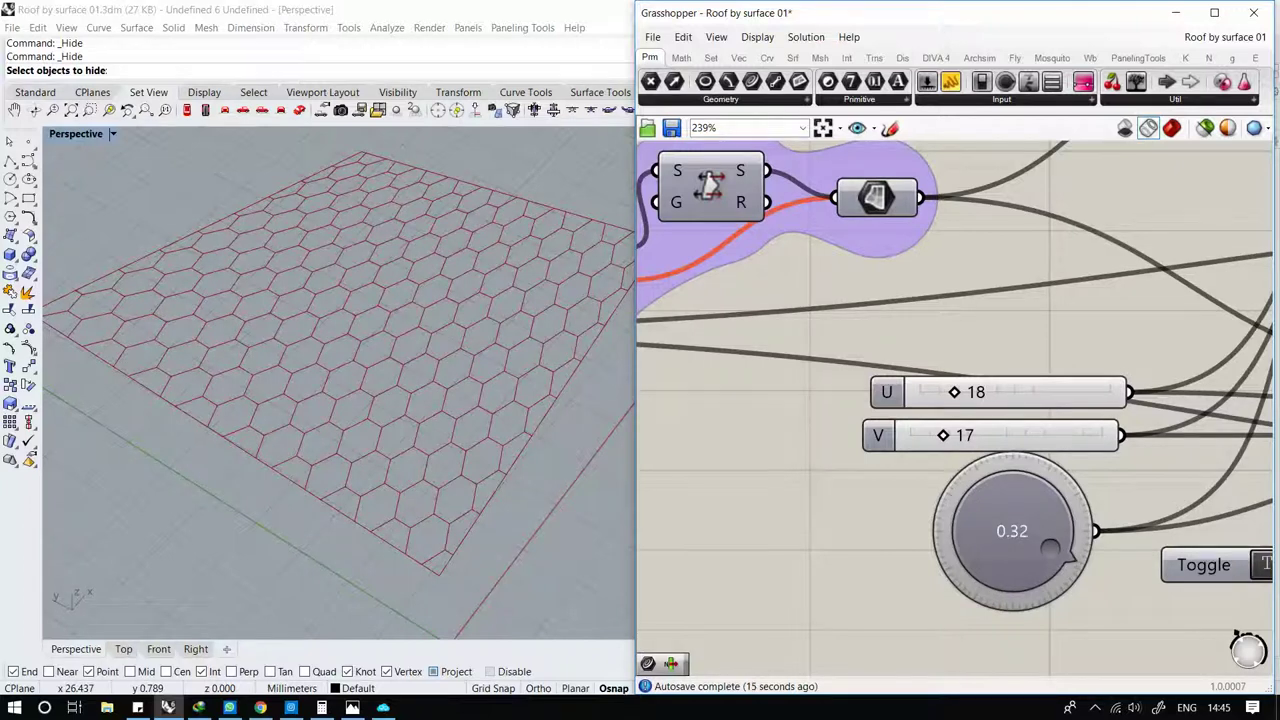
pyautogui.scroll(-2, 830, 460)
pyautogui.scroll(-2, 830, 460)
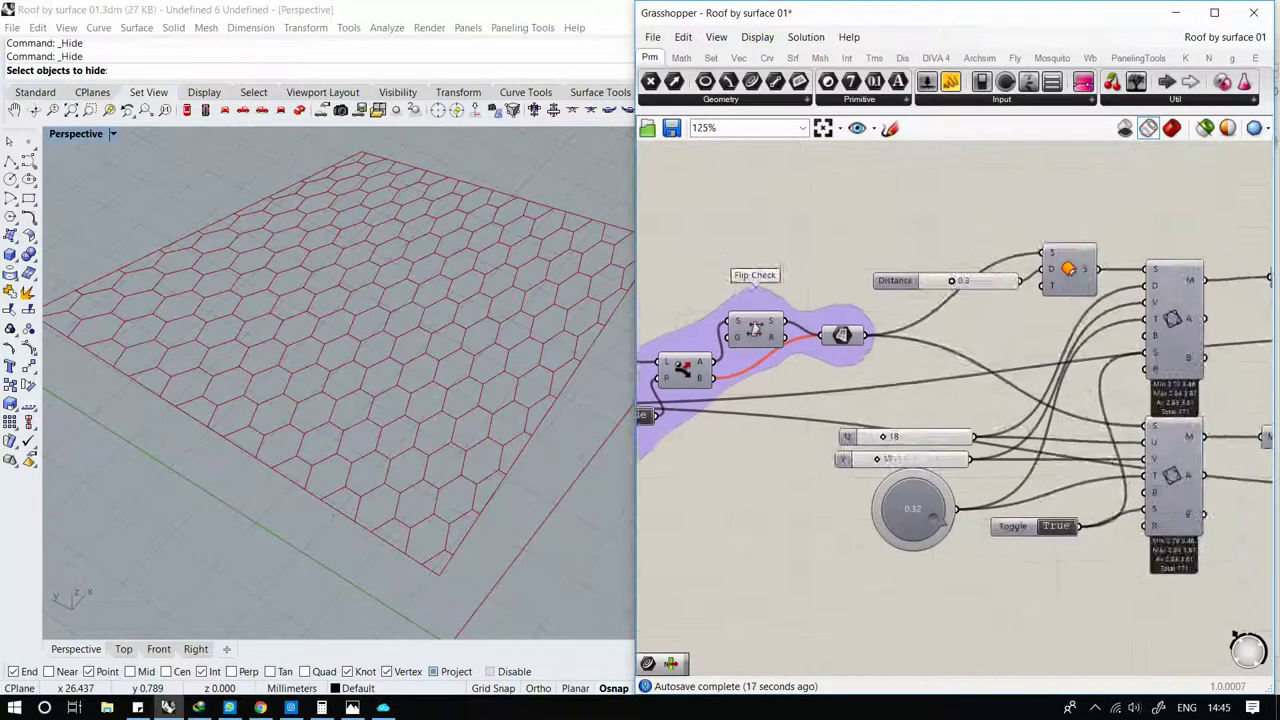
pyautogui.moveTo(300, 380); pyautogui.dragTo(340, 370, button='right')
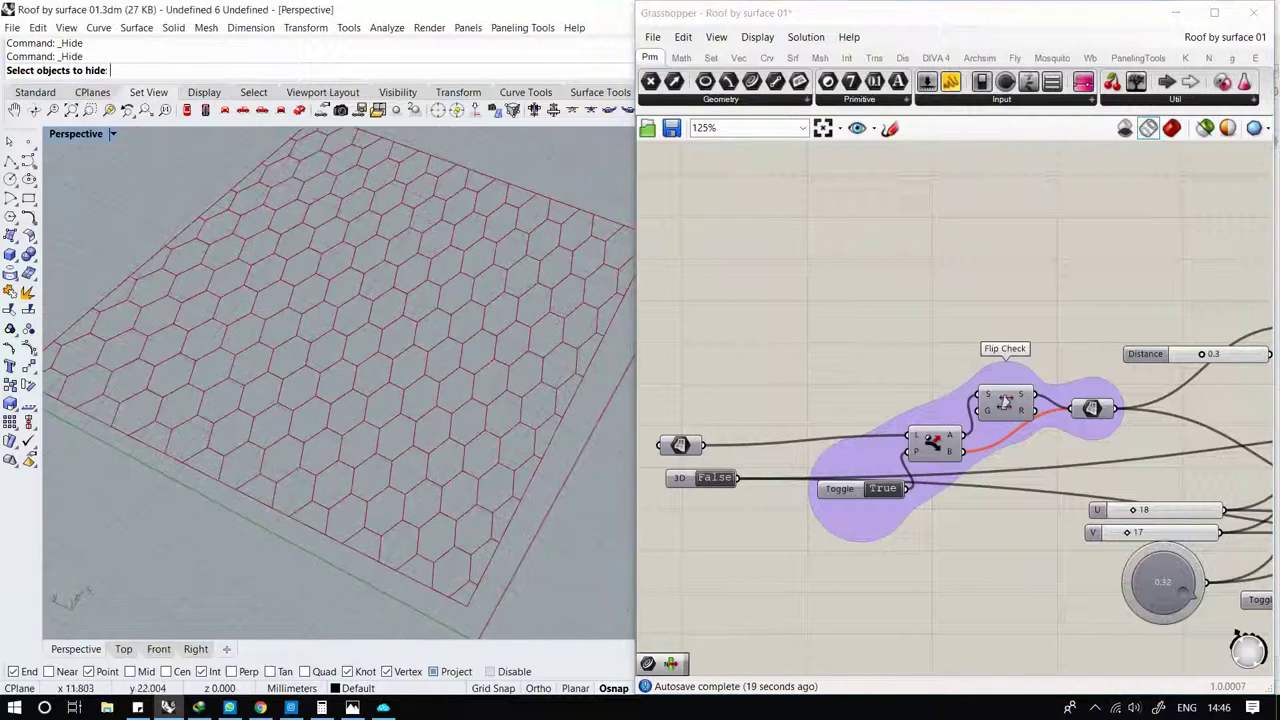
# Enter 6 for both U and V hexagon counts and set the 3D toggle to True.
pyautogui.scroll(1, 880, 497)
pyautogui.doubleClick(1190, 510)
pyautogui.write('6')
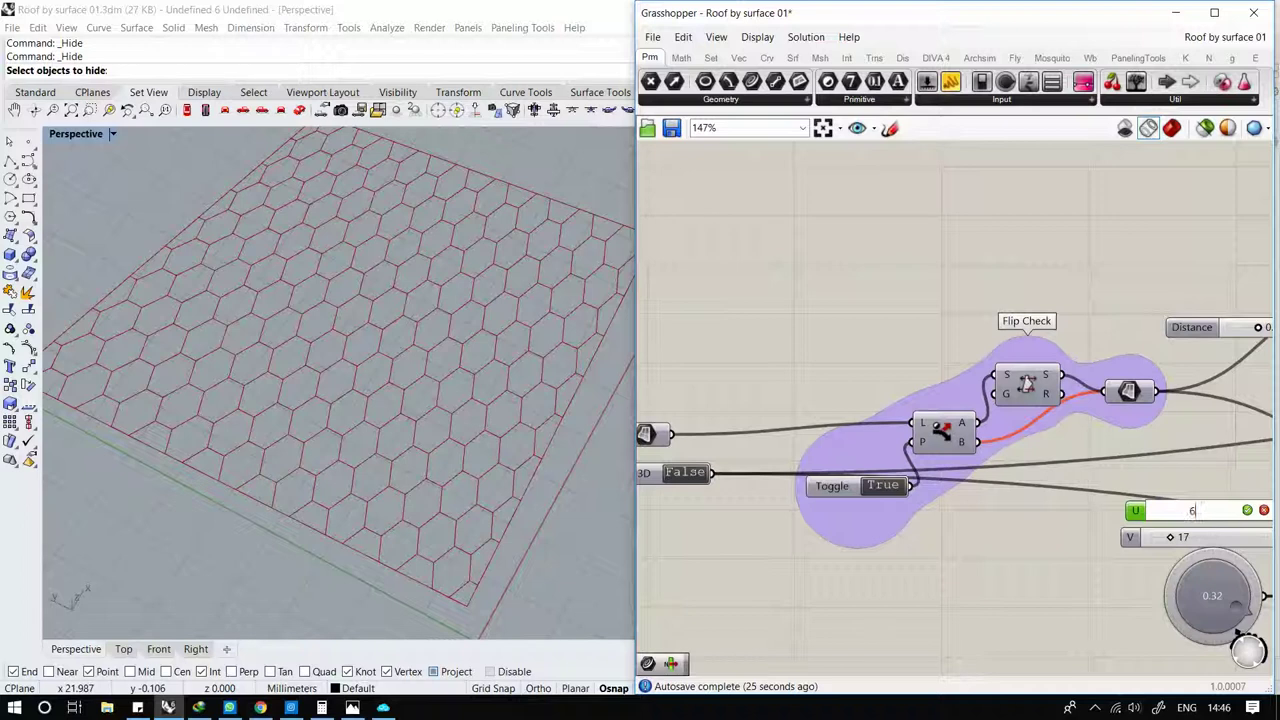
pyautogui.press('Tab')
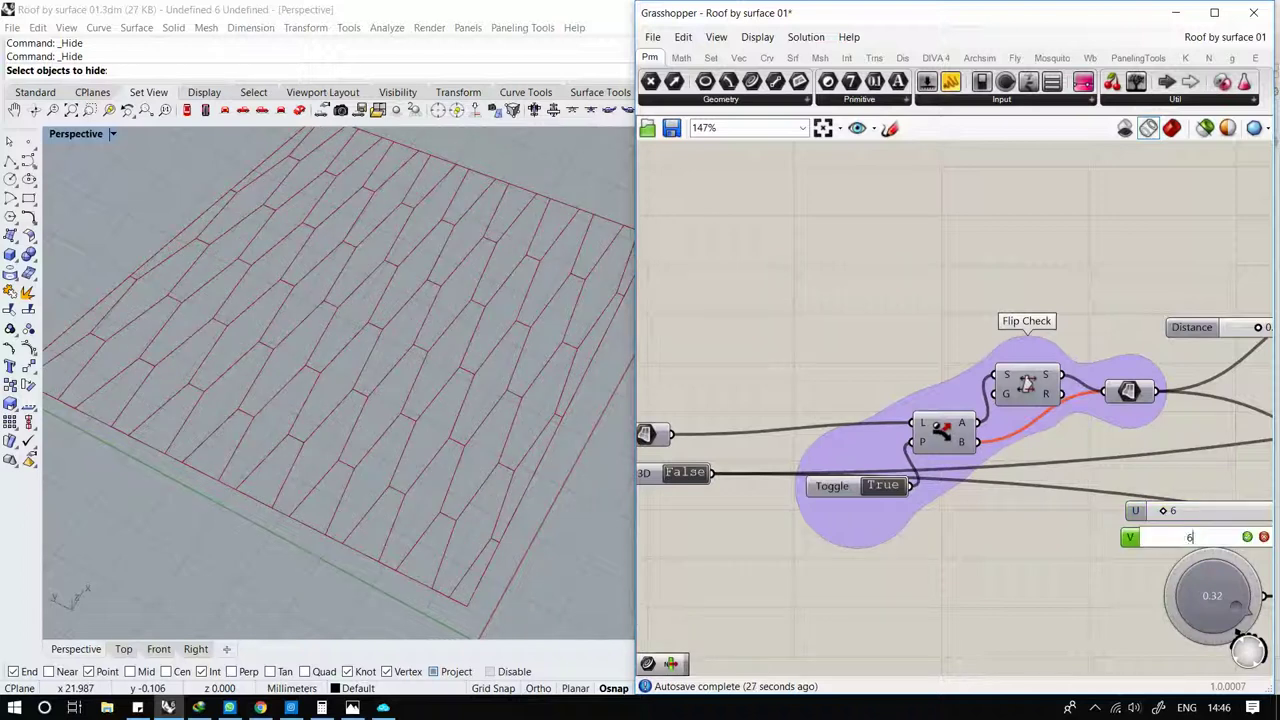
pyautogui.press('Return')
pyautogui.moveTo(690, 478); pyautogui.dragTo(980, 518, button='right')
pyautogui.scroll(3, 980, 518)
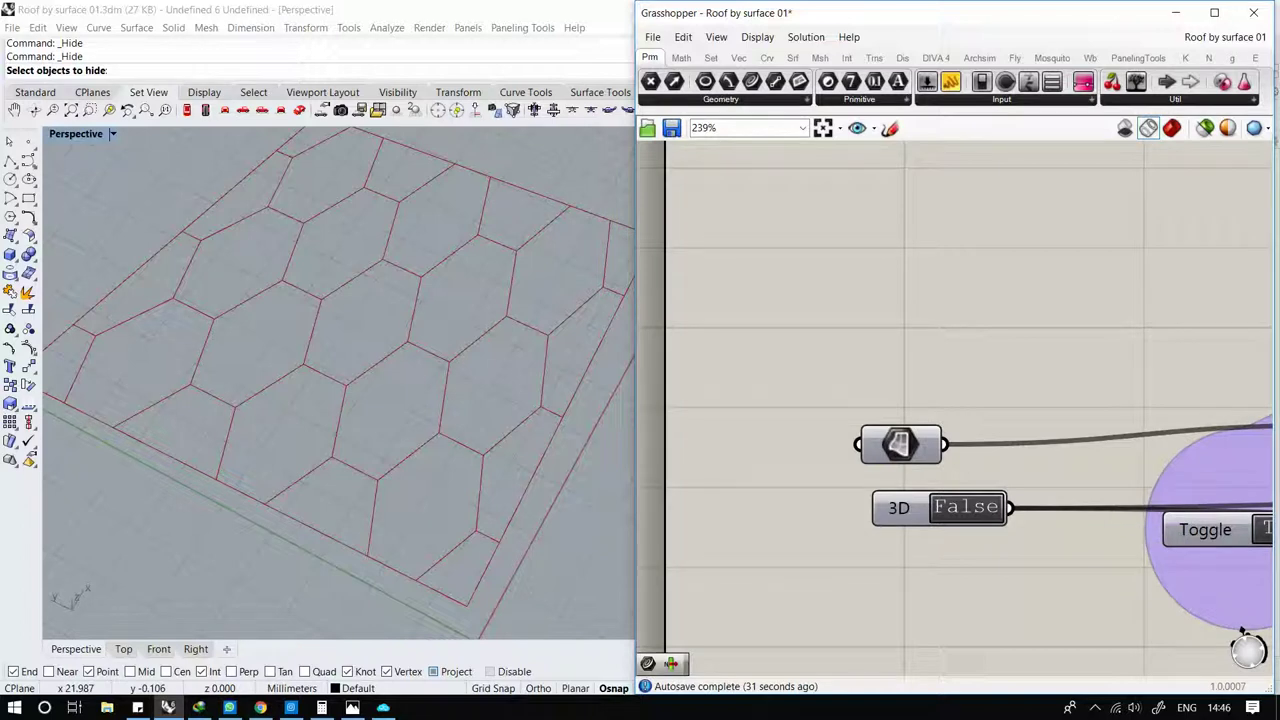
pyautogui.doubleClick(965, 507)
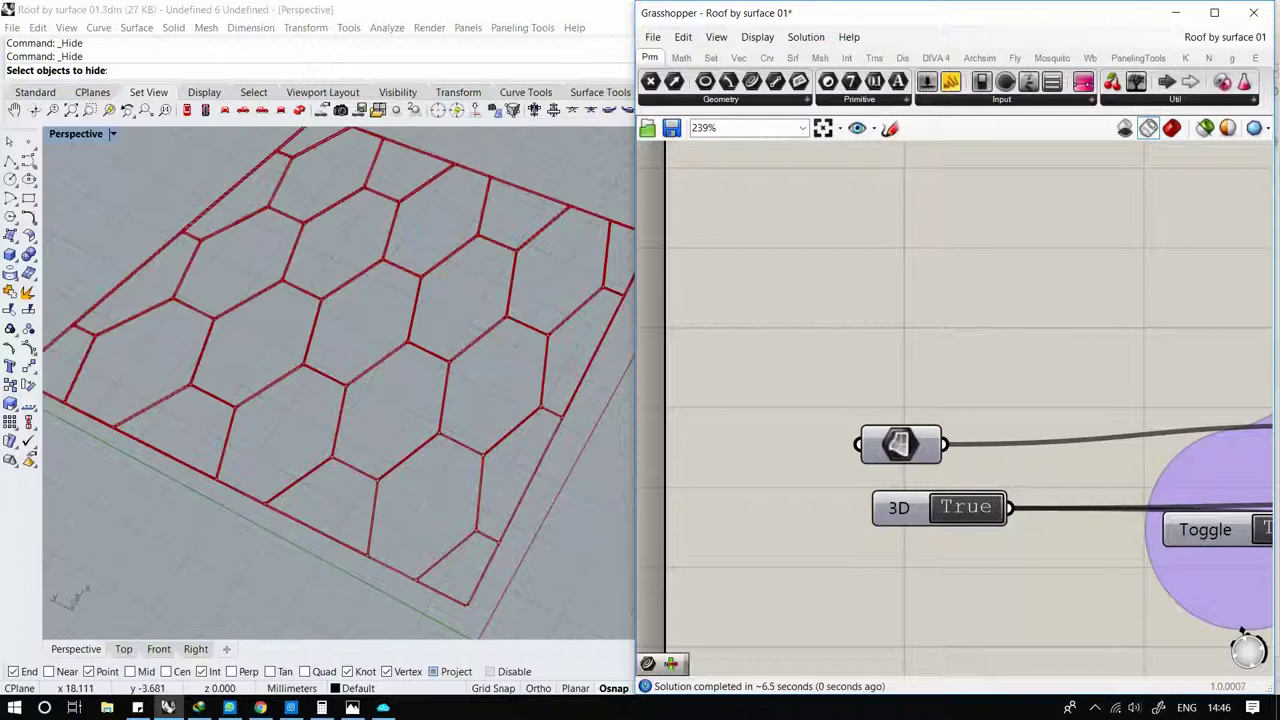
# Switch Grasshopper to shaded preview and orbit close to a red beam junction.
pyautogui.scroll(3, 465, 345)
pyautogui.scroll(3, 465, 345)
pyautogui.scroll(3, 465, 345)
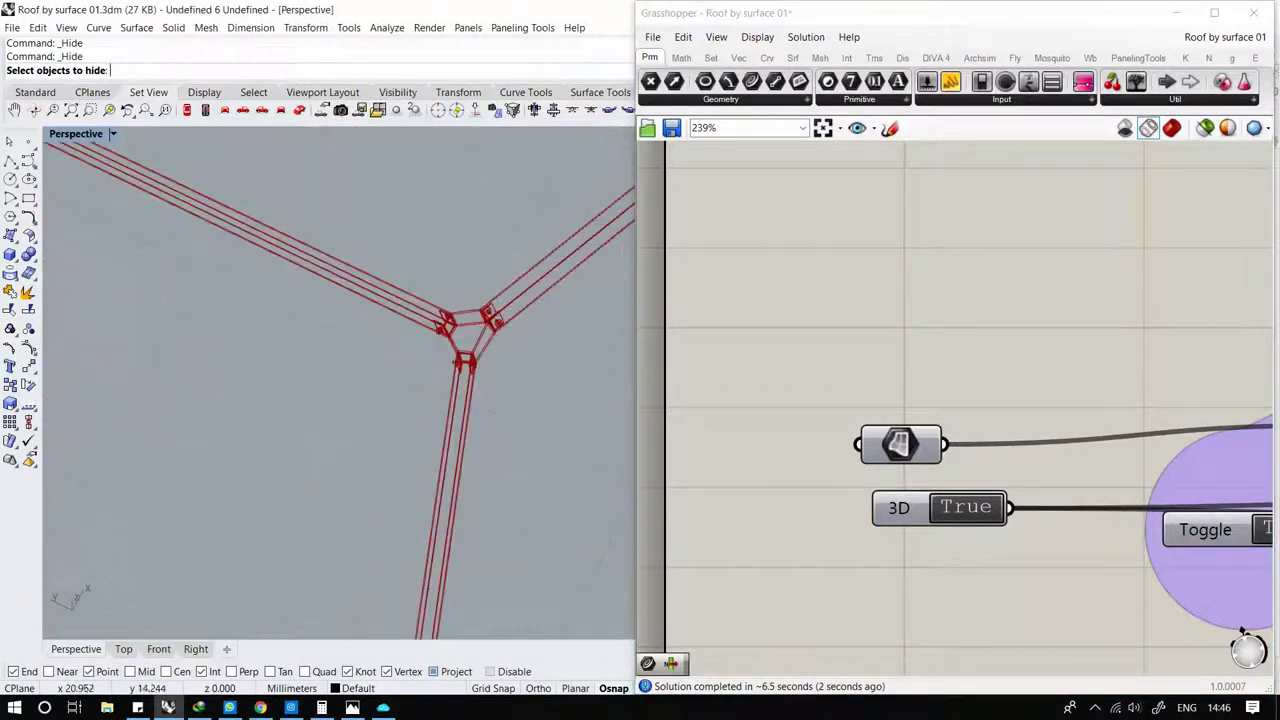
pyautogui.click(1242, 632)
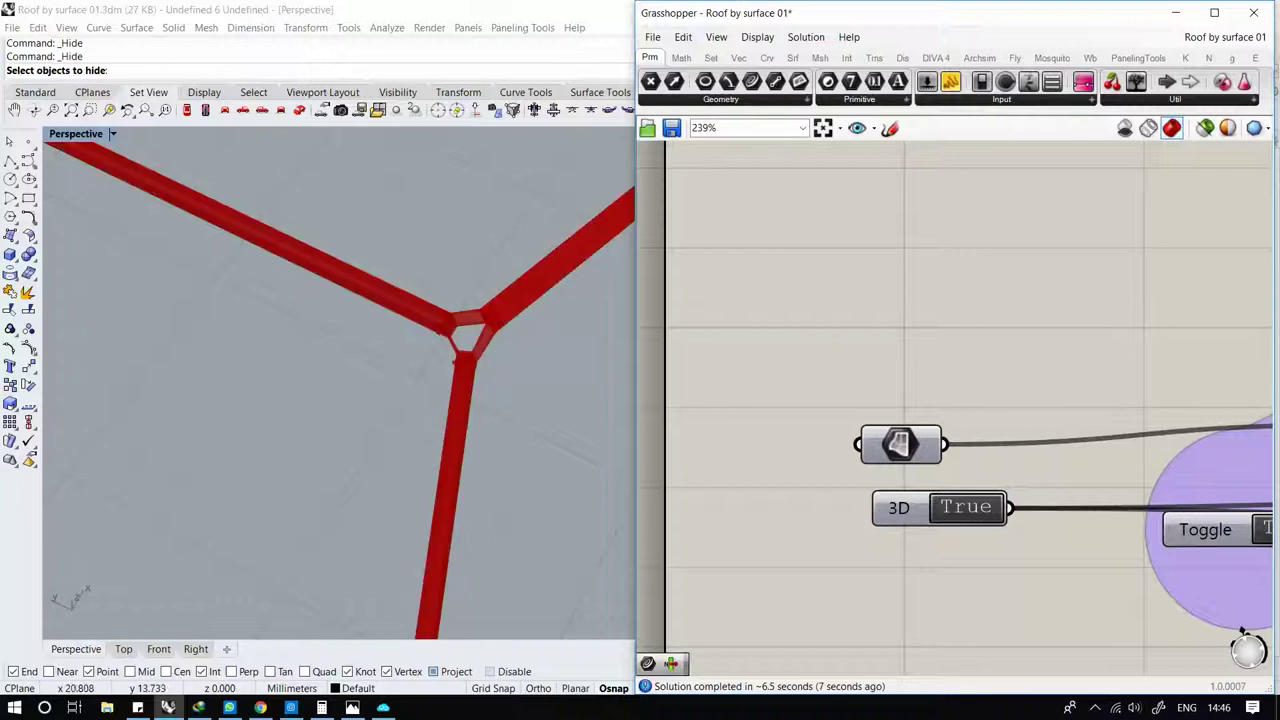
pyautogui.moveTo(420, 380); pyautogui.dragTo(300, 420, button='right')
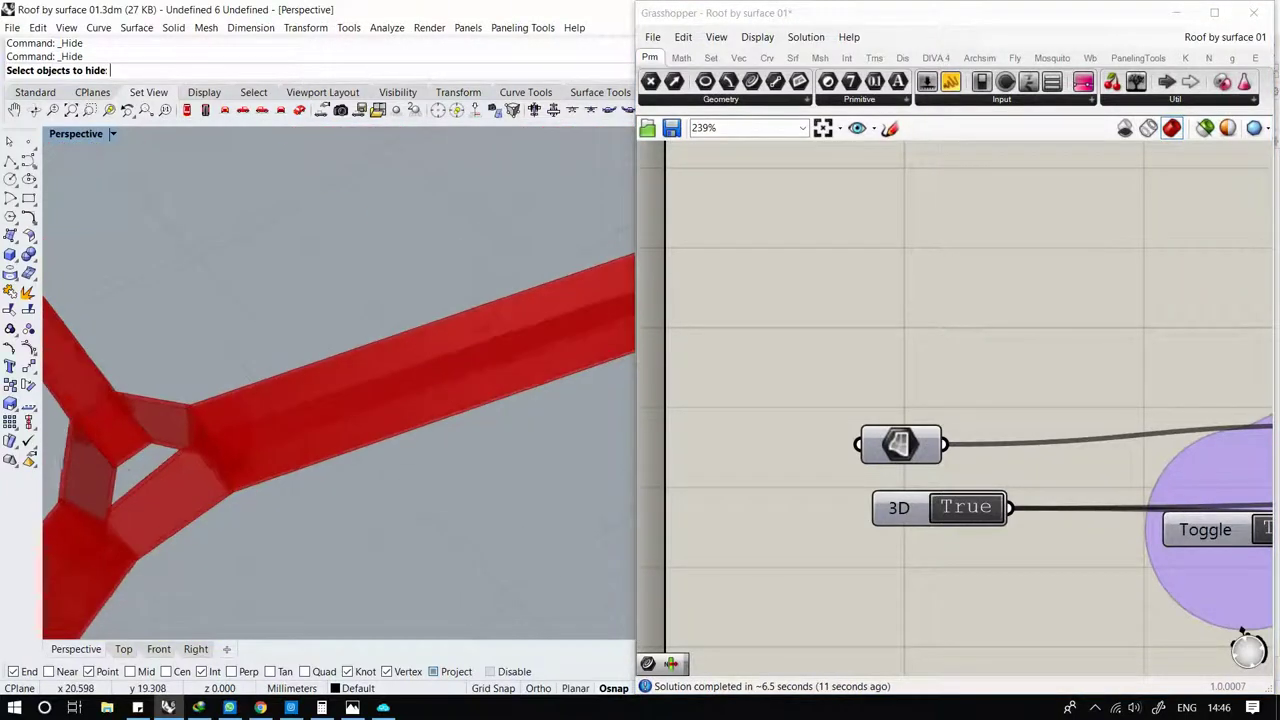
pyautogui.click(1242, 632)
pyautogui.scroll(-3, 1242, 632)
pyautogui.scroll(-2, 1242, 632)
pyautogui.scroll(-2, 1242, 632)
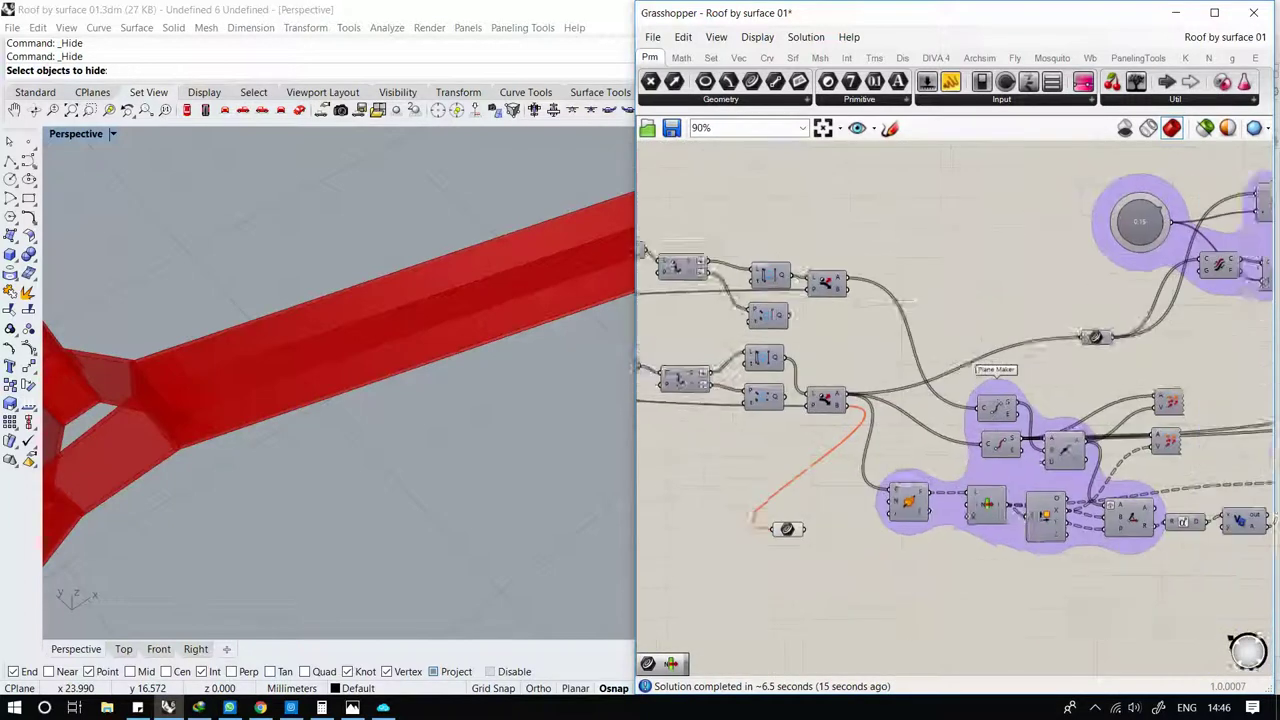
# Select the Domain end and start values and orbit to the Y-shaped beam junction.
pyautogui.scroll(3, 950, 400)
pyautogui.scroll(3, 1240, 430)
pyautogui.scroll(4, 1240, 430)
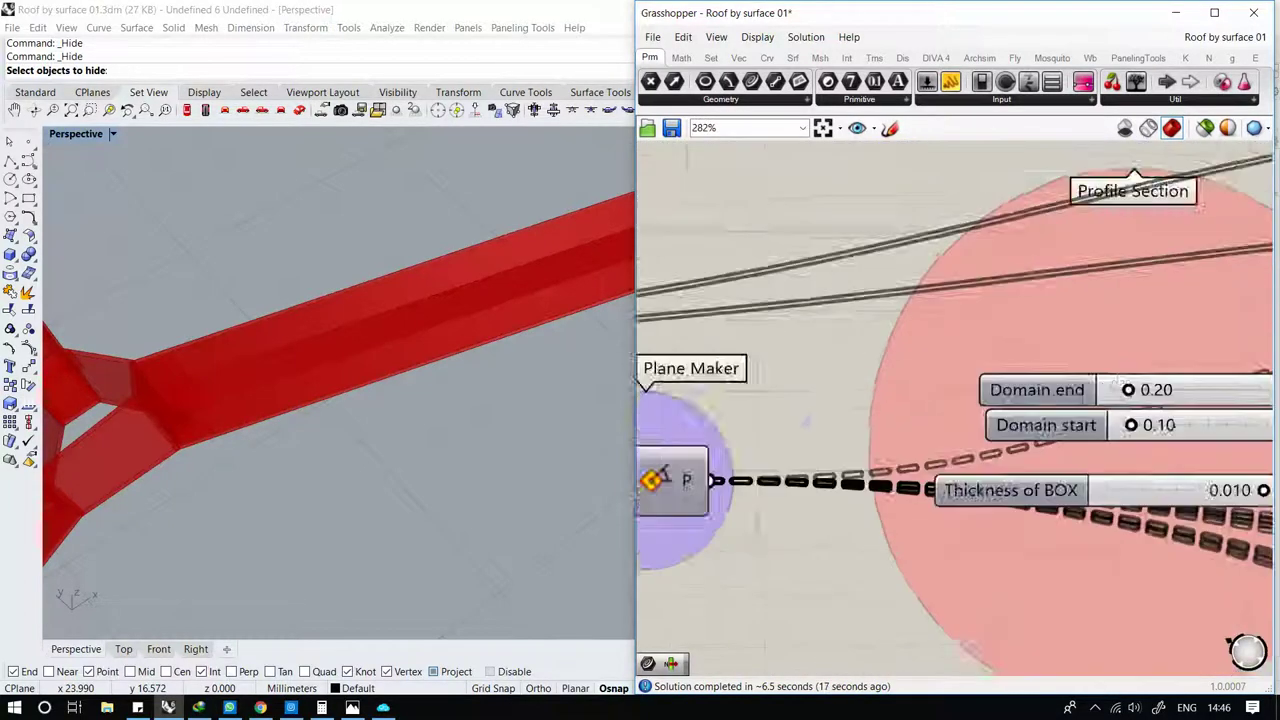
pyautogui.click(918, 382)
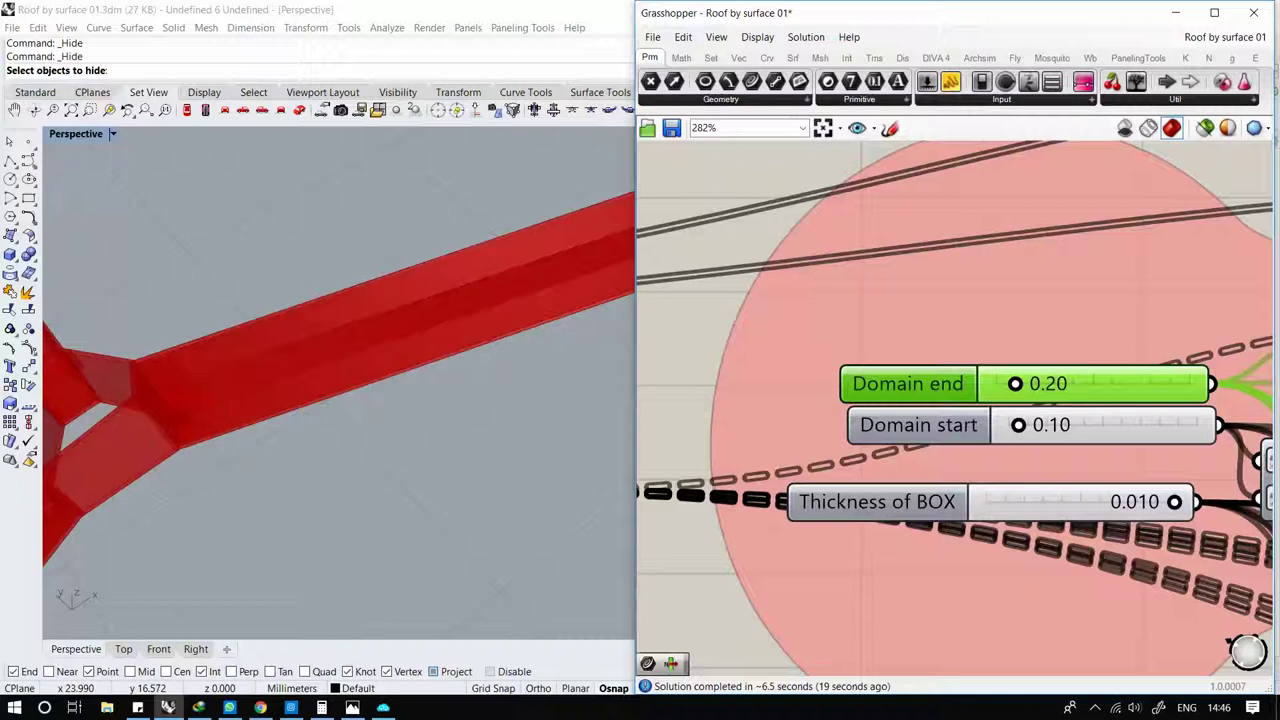
pyautogui.click(918, 425)
pyautogui.moveTo(300, 380); pyautogui.dragTo(420, 360, button='right')
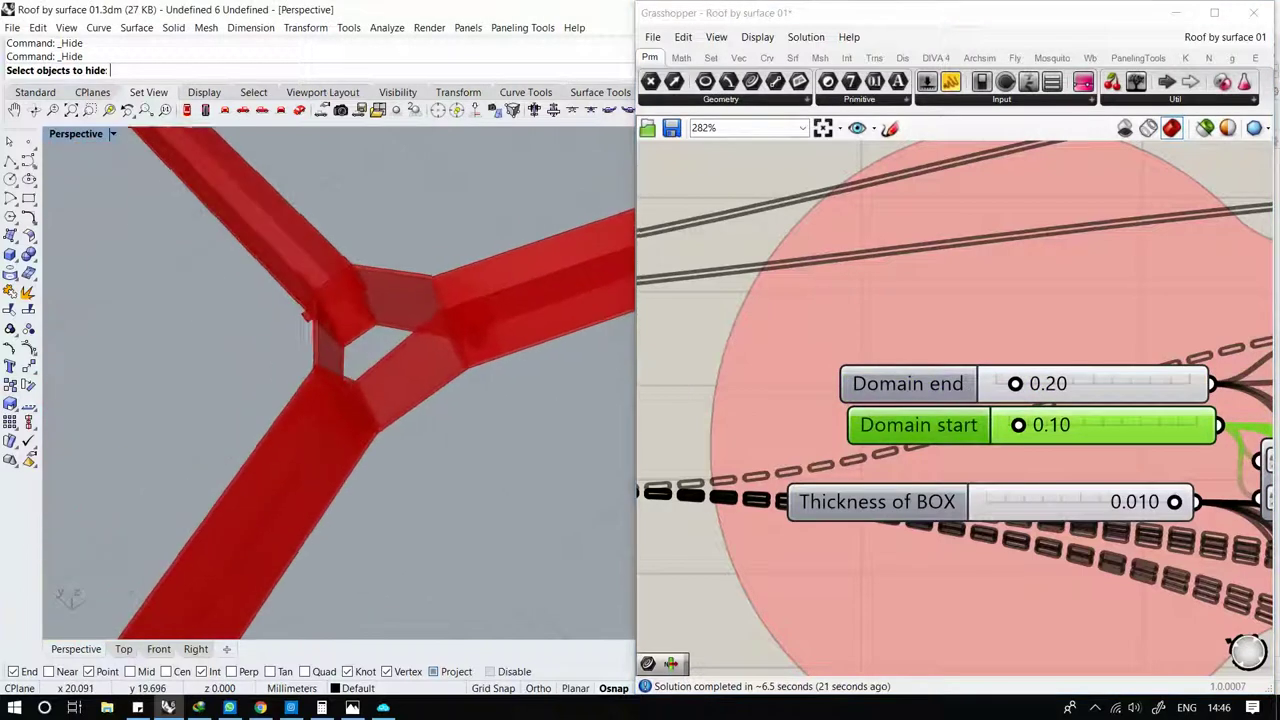
pyautogui.moveTo(330, 360); pyautogui.dragTo(420, 400, button='right')
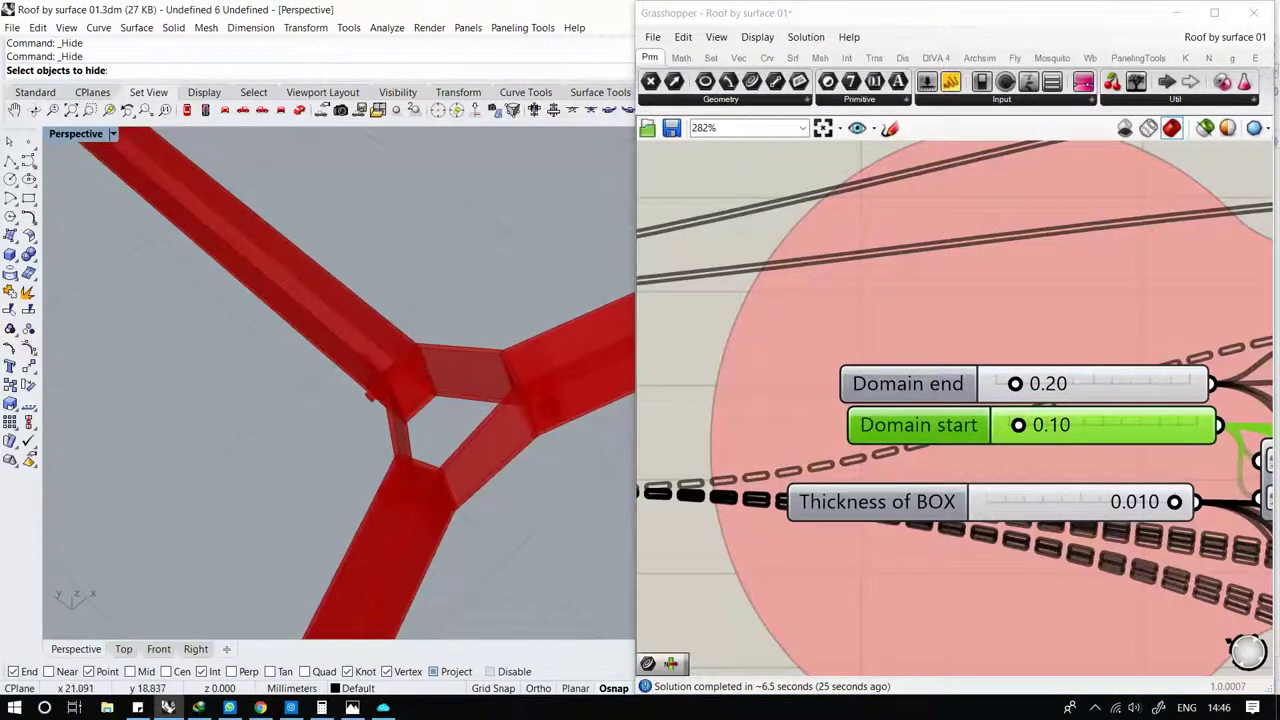
# Zoom out and pan the canvas to the Profile Section and beam components.
pyautogui.scroll(-3, 340, 380)
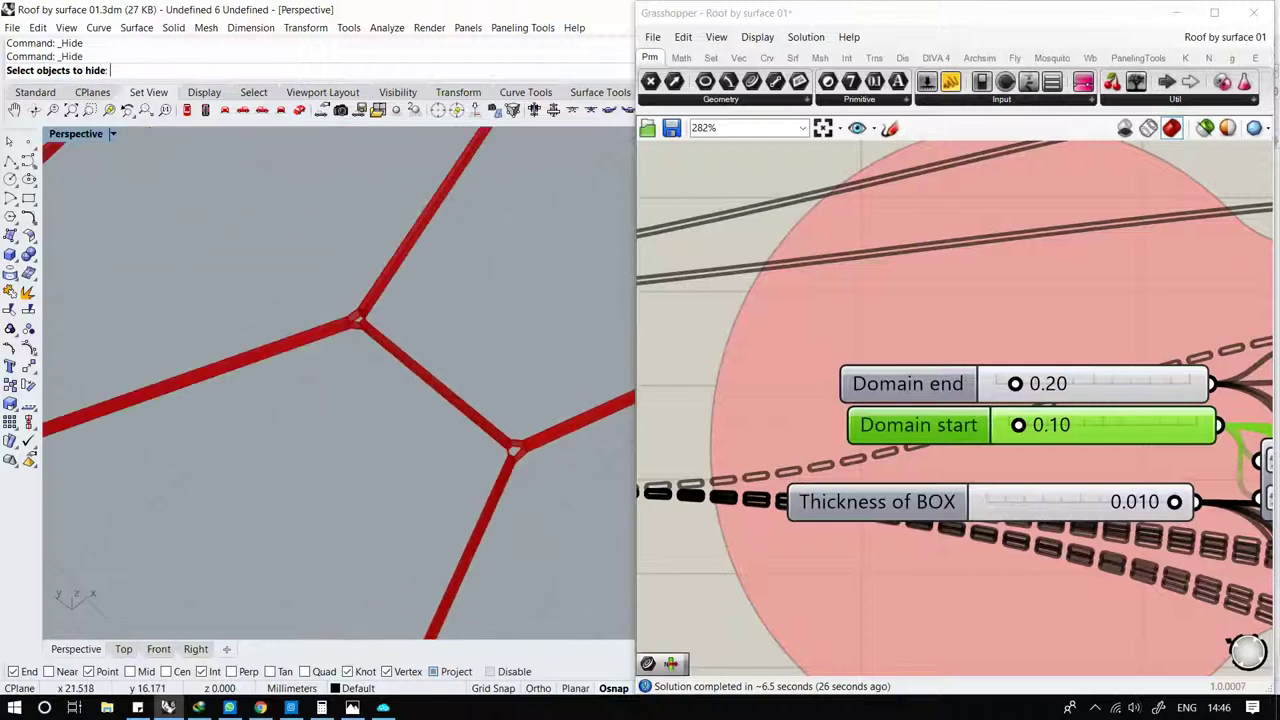
pyautogui.scroll(-3, 340, 380)
pyautogui.scroll(-2, 340, 380)
pyautogui.moveTo(1000, 560); pyautogui.dragTo(890, 522, button='right')
pyautogui.scroll(-3, 900, 390)
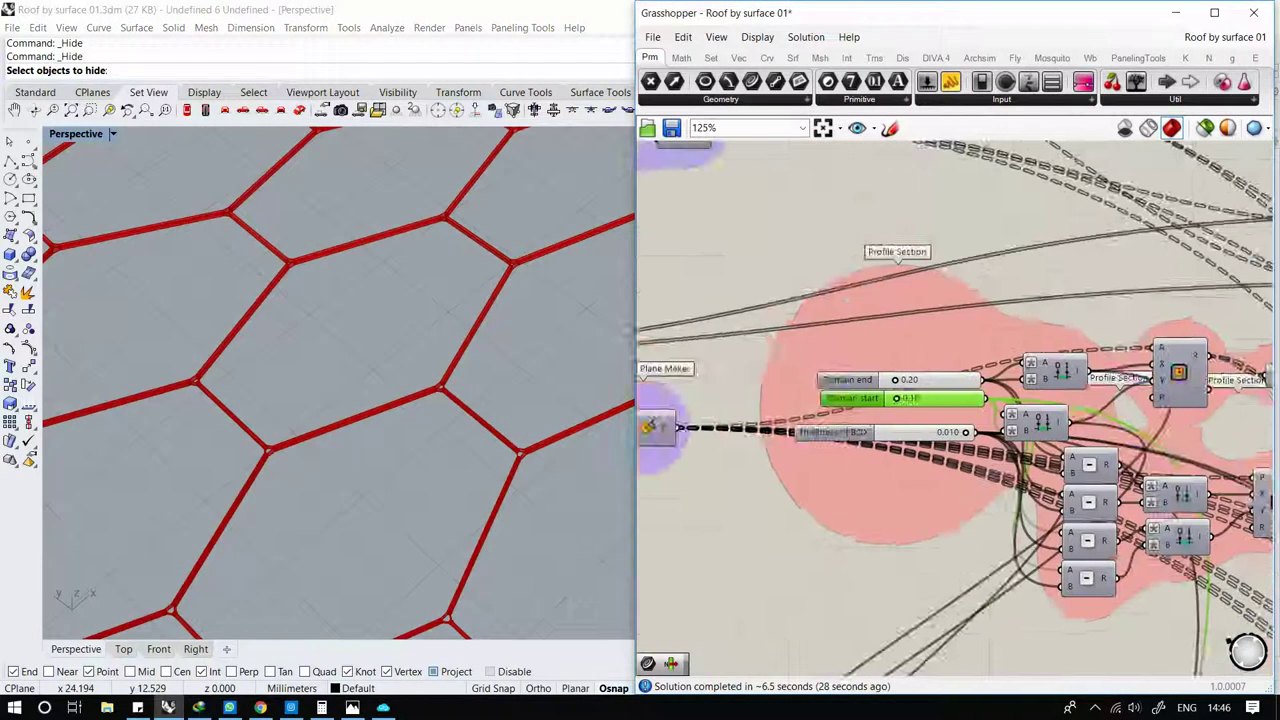
pyautogui.scroll(-1, 900, 390)
pyautogui.moveTo(900, 400); pyautogui.dragTo(760, 340, button='right')
pyautogui.scroll(-3, 955, 400)
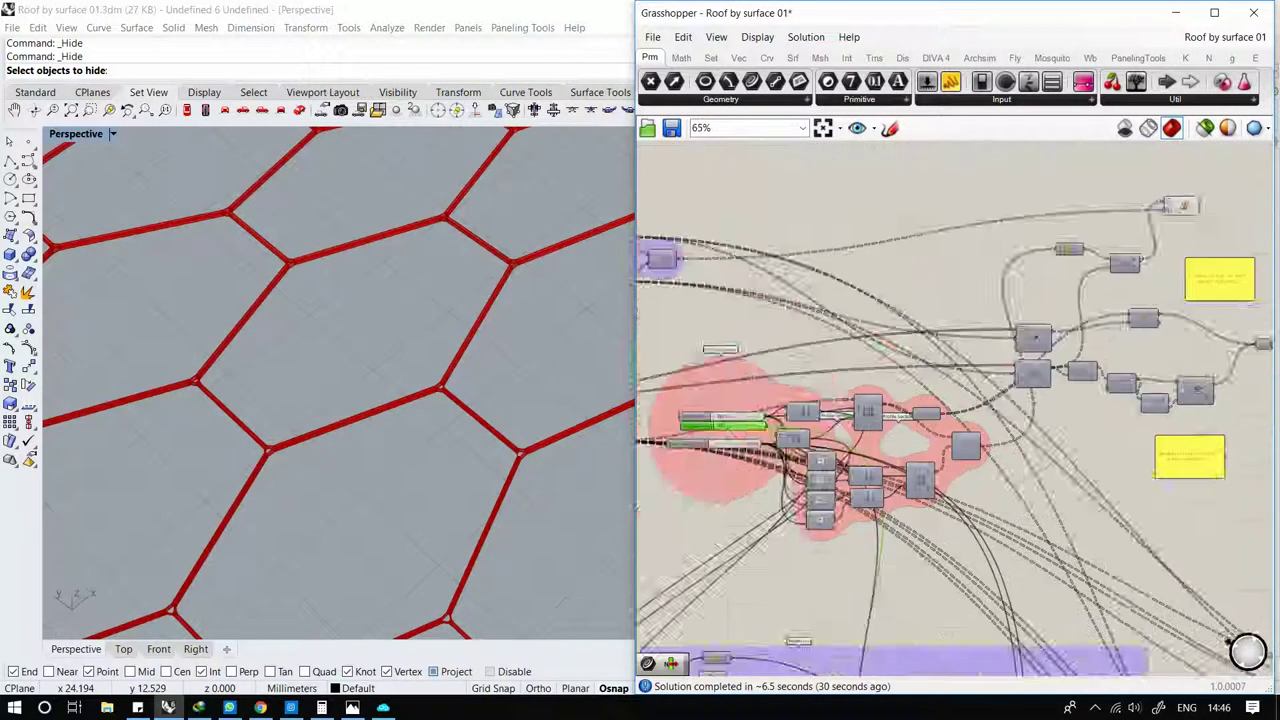
pyautogui.scroll(5, 955, 400)
# Turn off the beam component's preview, leaving the joint visible.
pyautogui.rightClick(942, 279)
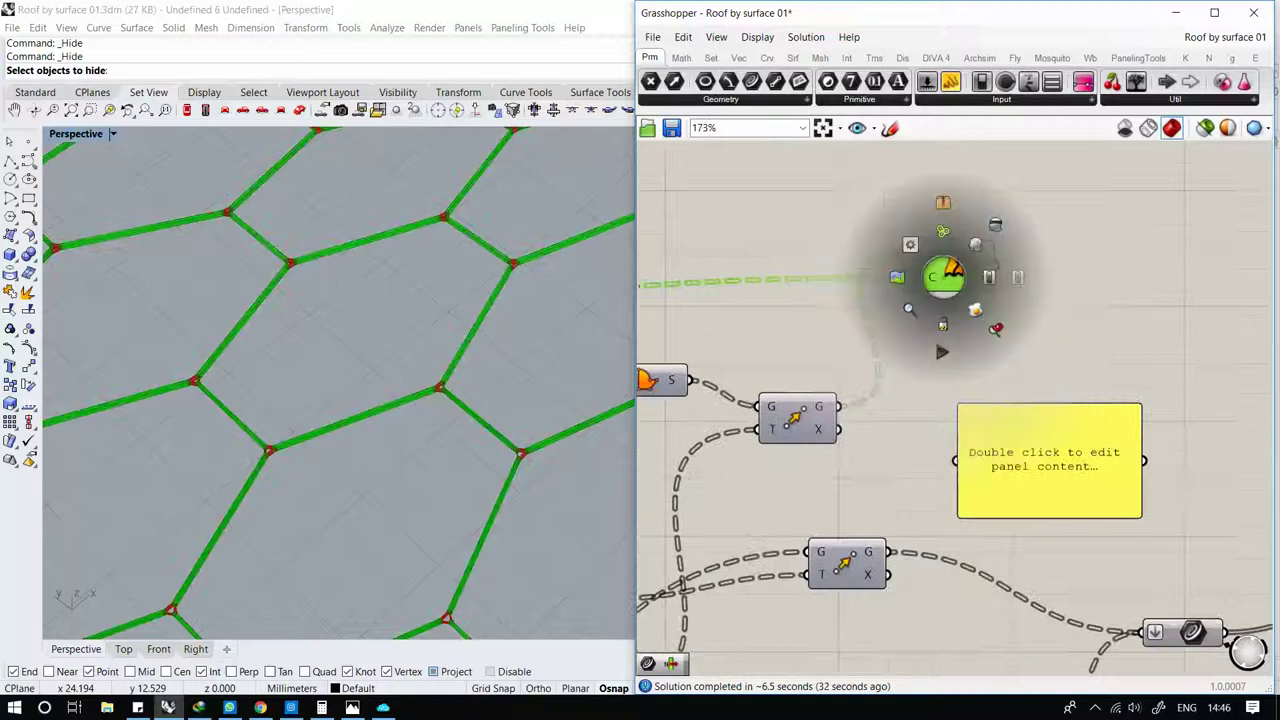
pyautogui.click(976, 244)
pyautogui.click(1080, 330)
pyautogui.scroll(-5, 400, 360)
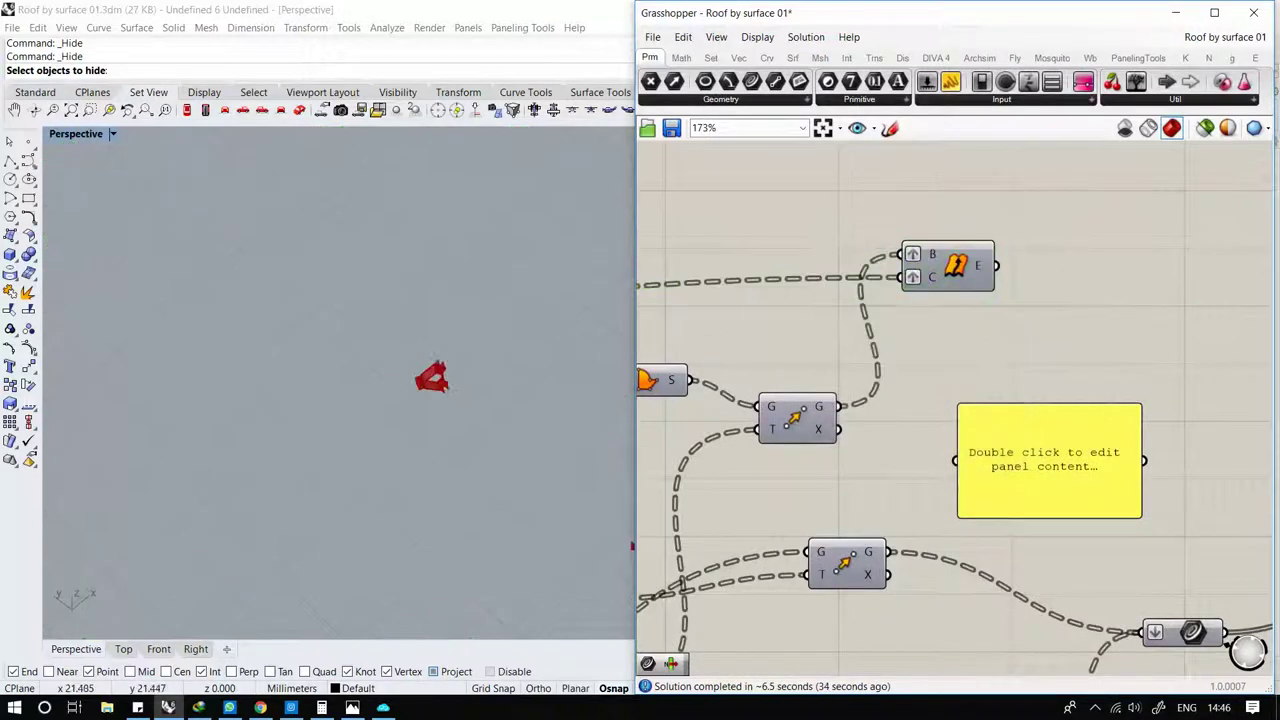
pyautogui.scroll(2, 400, 360)
pyautogui.scroll(2, 443, 376)
pyautogui.scroll(3, 443, 376)
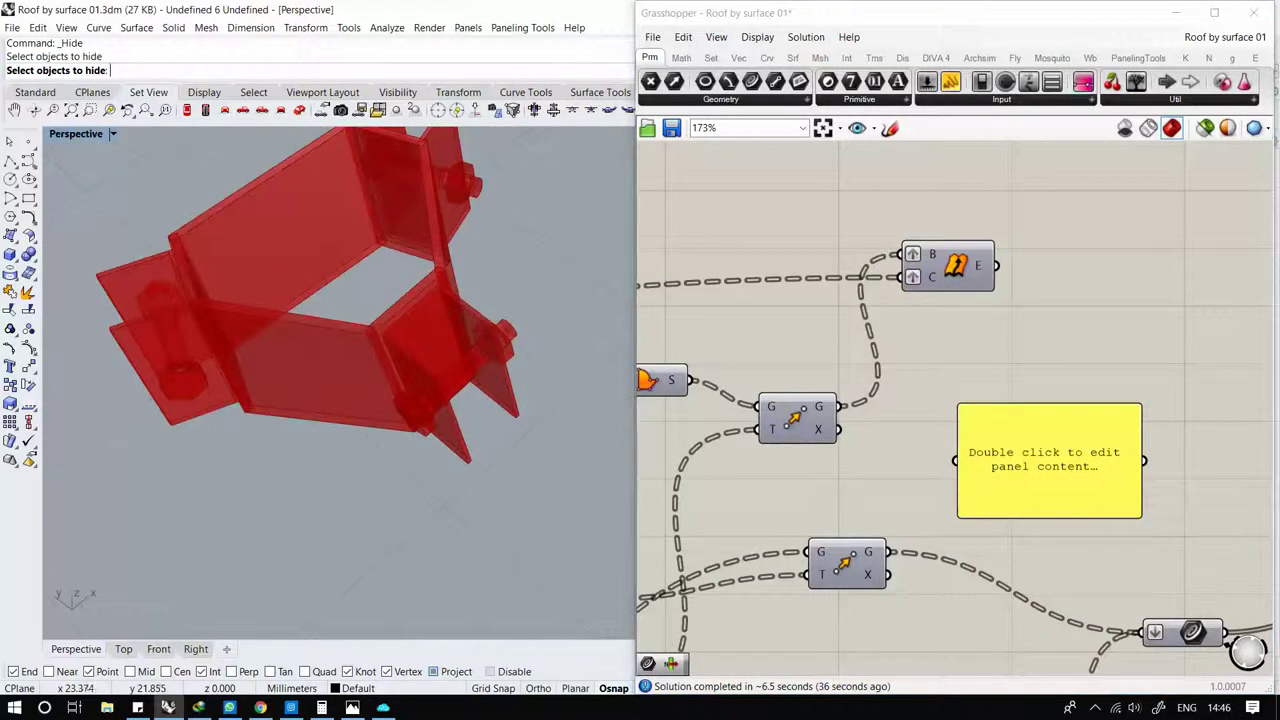
pyautogui.scroll(-4, 985, 420)
pyautogui.scroll(-3, 985, 420)
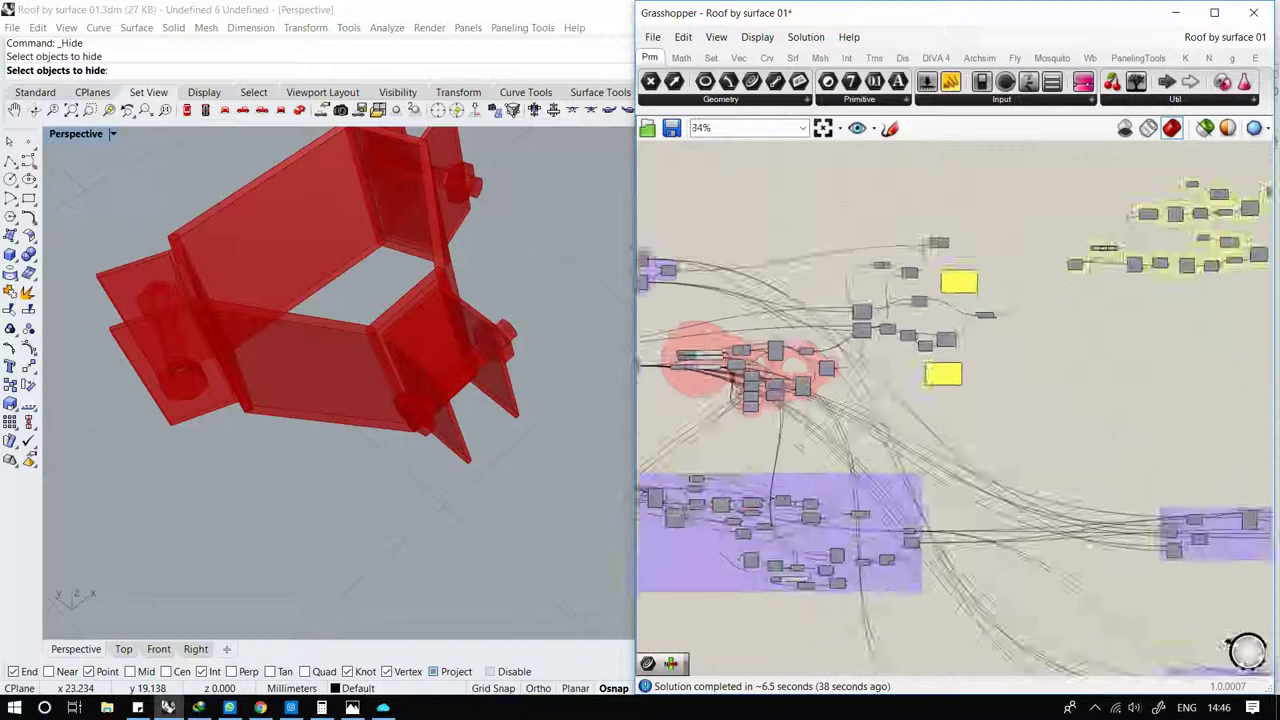
pyautogui.scroll(-2, 985, 420)
pyautogui.scroll(3, 950, 430)
pyautogui.scroll(3, 950, 430)
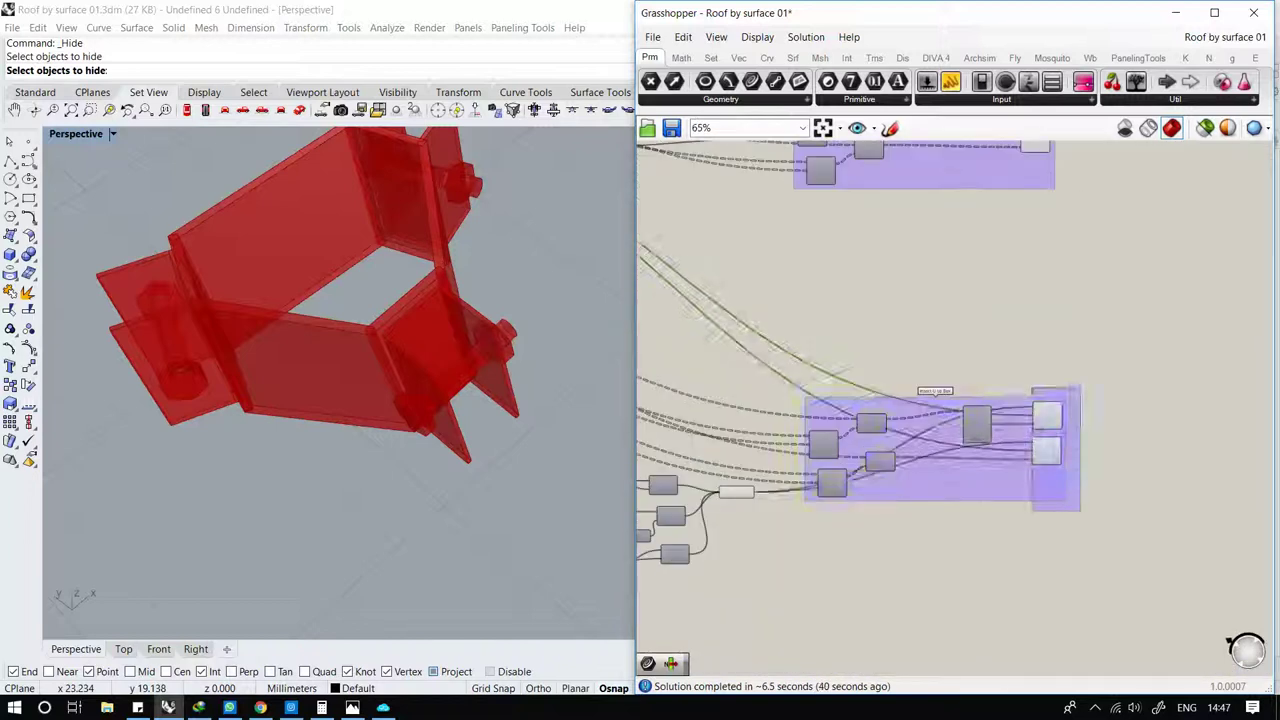
# Turn off preview for the bolt-making group.
pyautogui.click(935, 450)
pyautogui.middleClick(1043, 440)
pyautogui.click(1079, 424)
pyautogui.click(1150, 320)
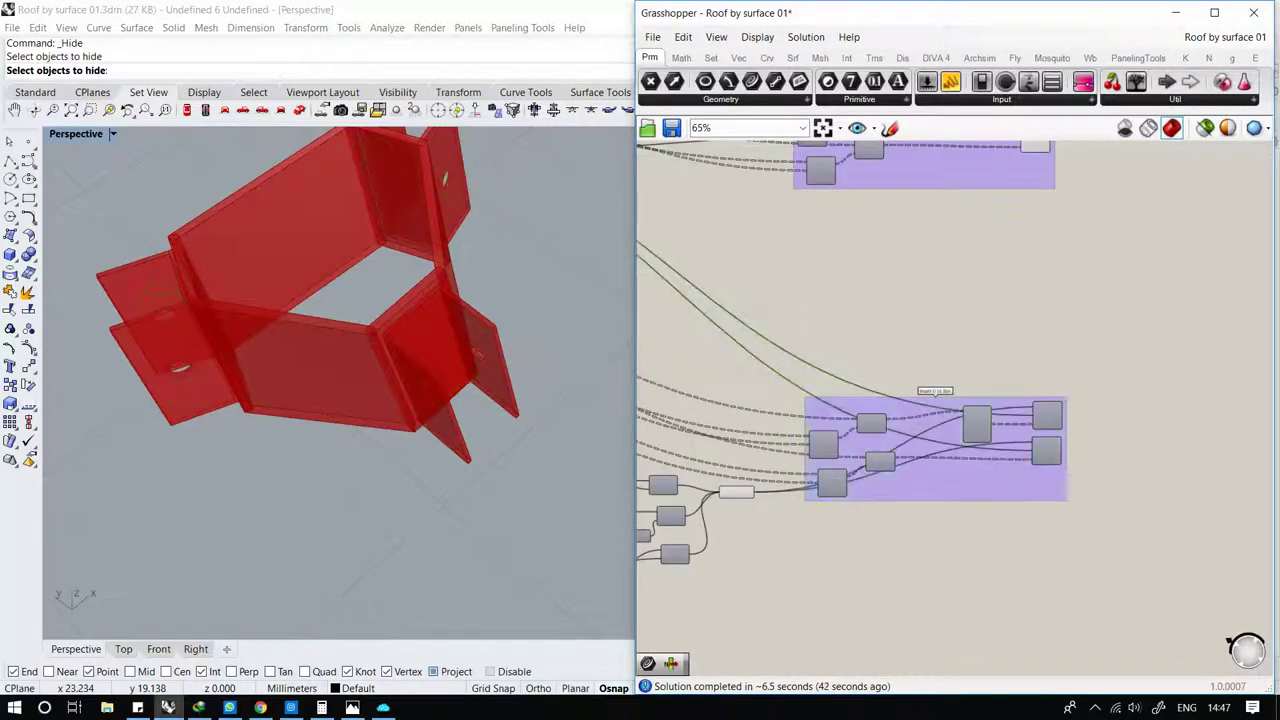
pyautogui.moveTo(1150, 320); pyautogui.dragTo(1150, 422, button='right')
pyautogui.scroll(3, 935, 550)
# Select the Insert U to Box components that output the U-plates.
pyautogui.moveTo(1035, 258); pyautogui.dragTo(1138, 465)
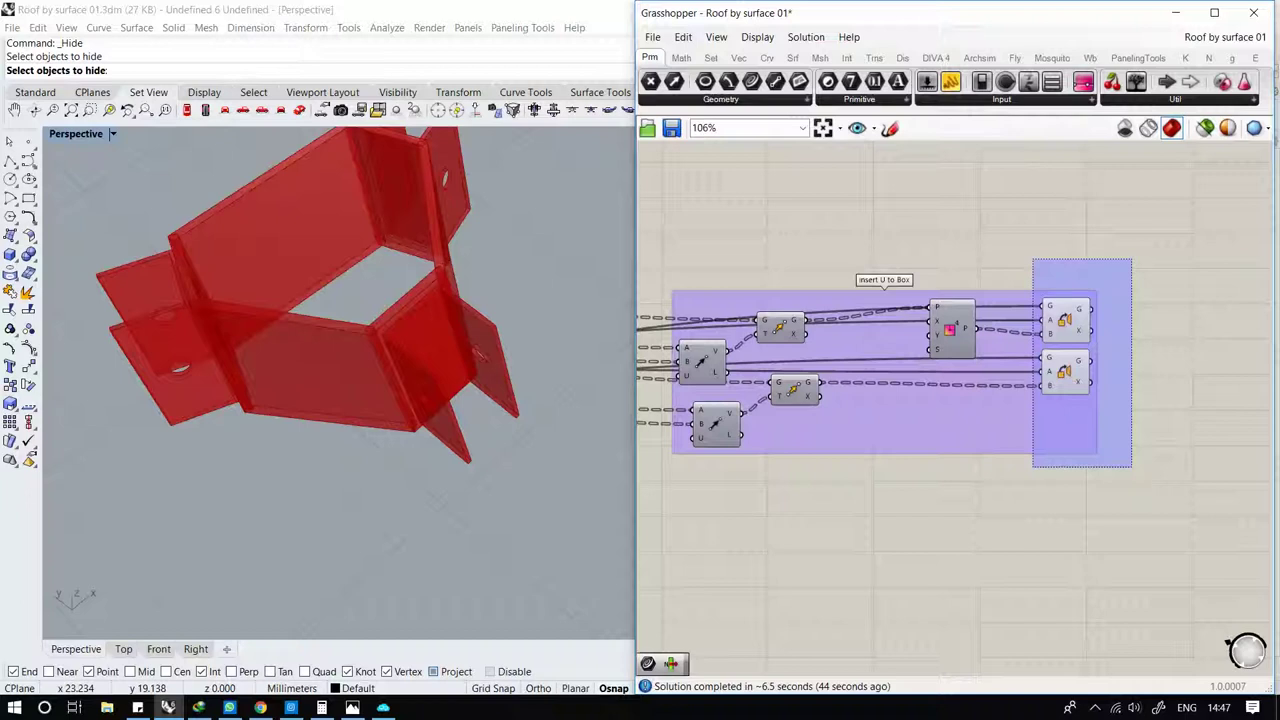
pyautogui.click(1138, 465)
pyautogui.moveTo(1138, 465); pyautogui.dragTo(1093, 611, button='right')
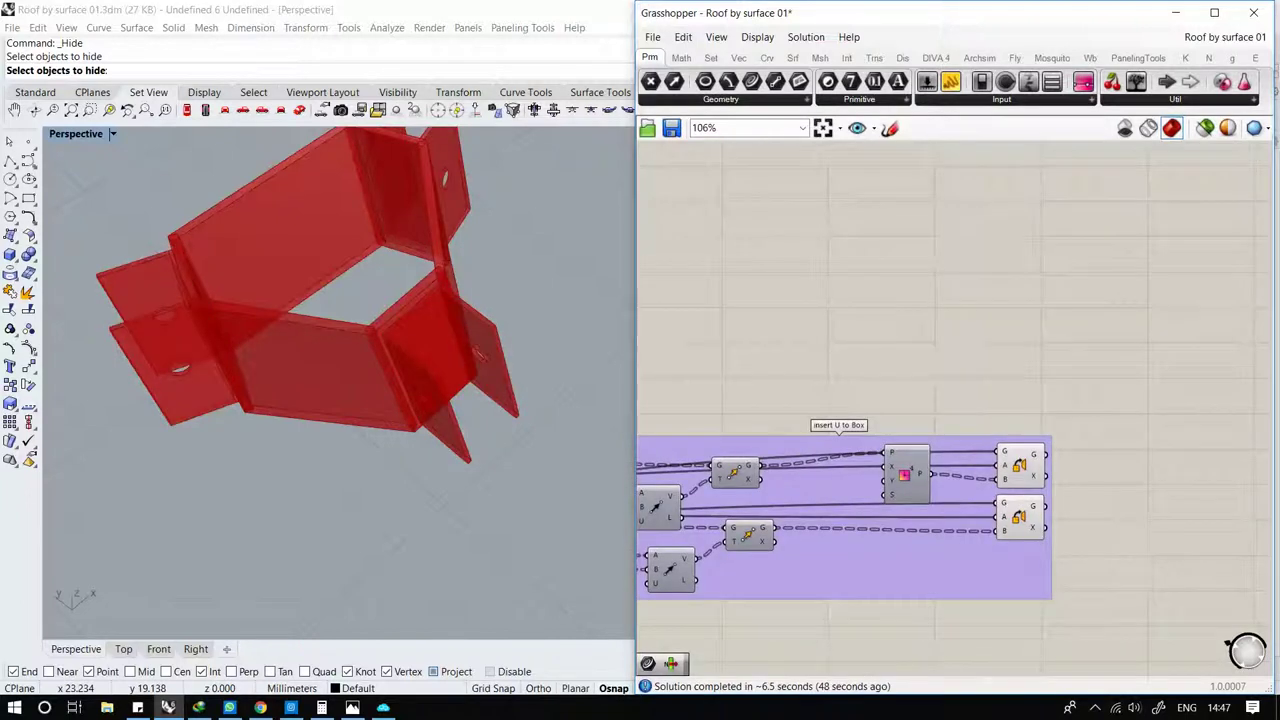
pyautogui.moveTo(1083, 401); pyautogui.dragTo(993, 575)
pyautogui.middleClick(1019, 512)
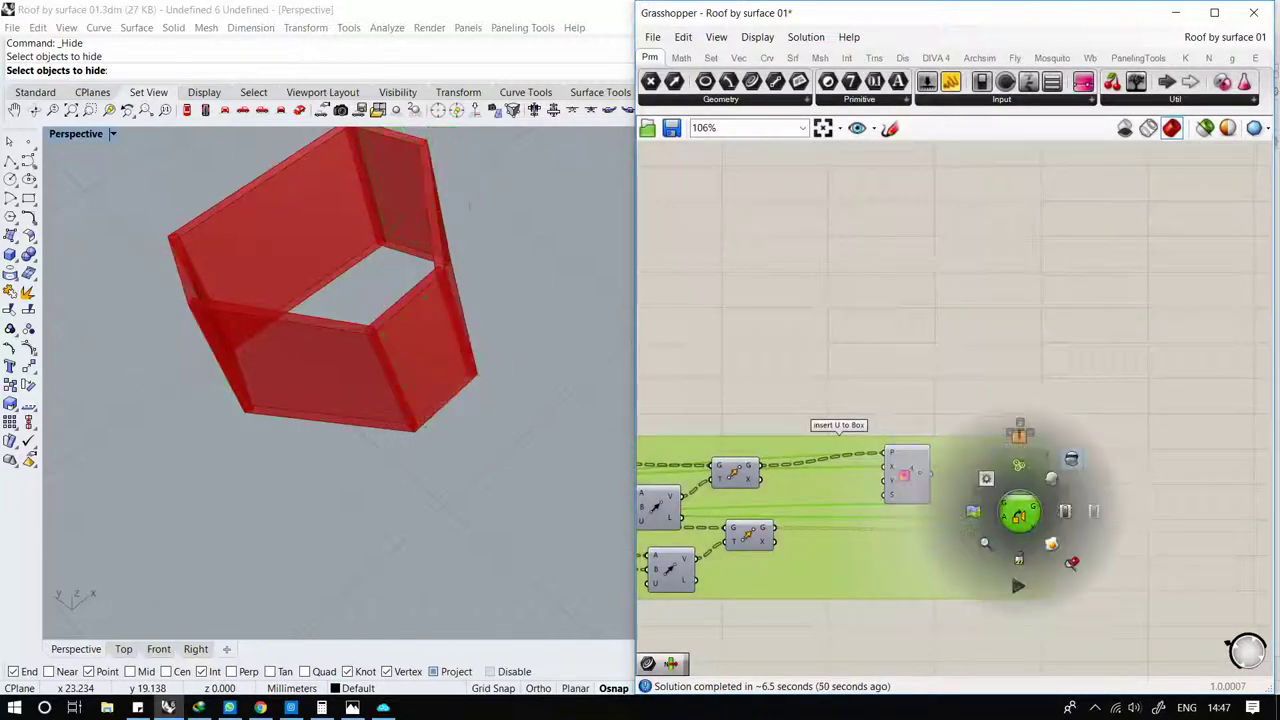
# Toggle the U-plate preview off and then back on at the joint.
pyautogui.click(1019, 512)
pyautogui.scroll(-6, 750, 620)
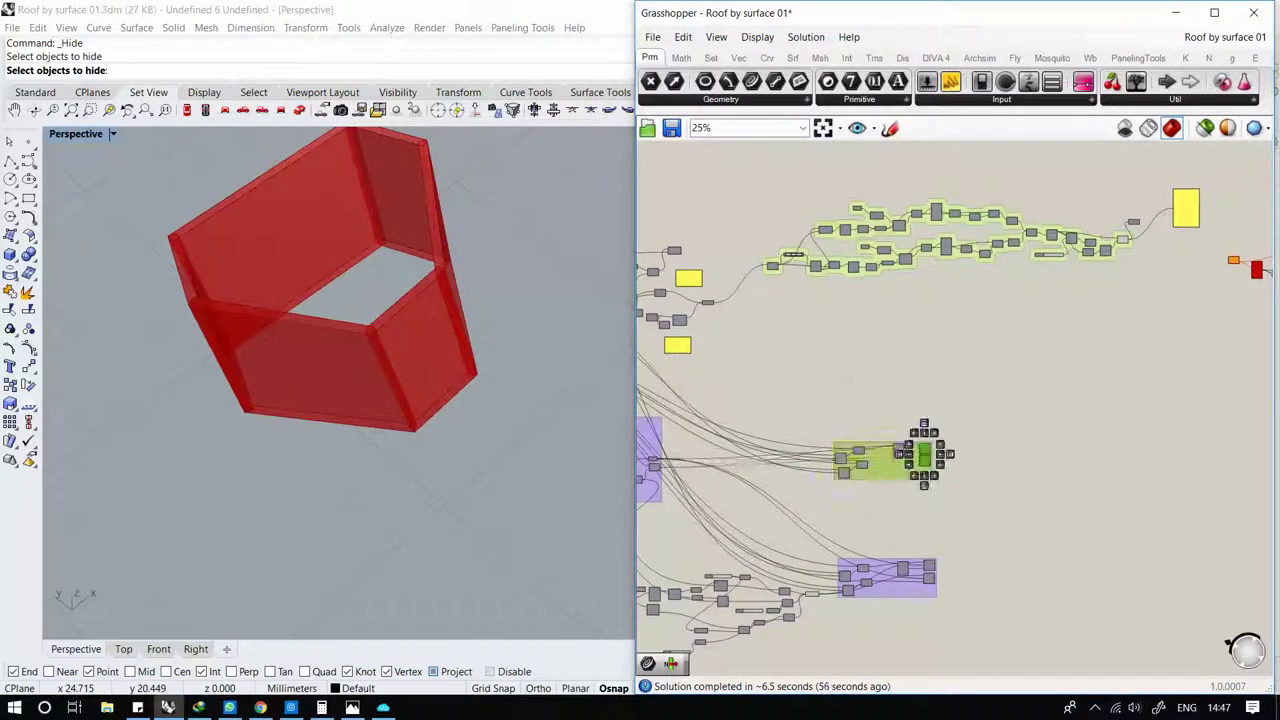
pyautogui.click(951, 420)
pyautogui.scroll(3, 920, 660)
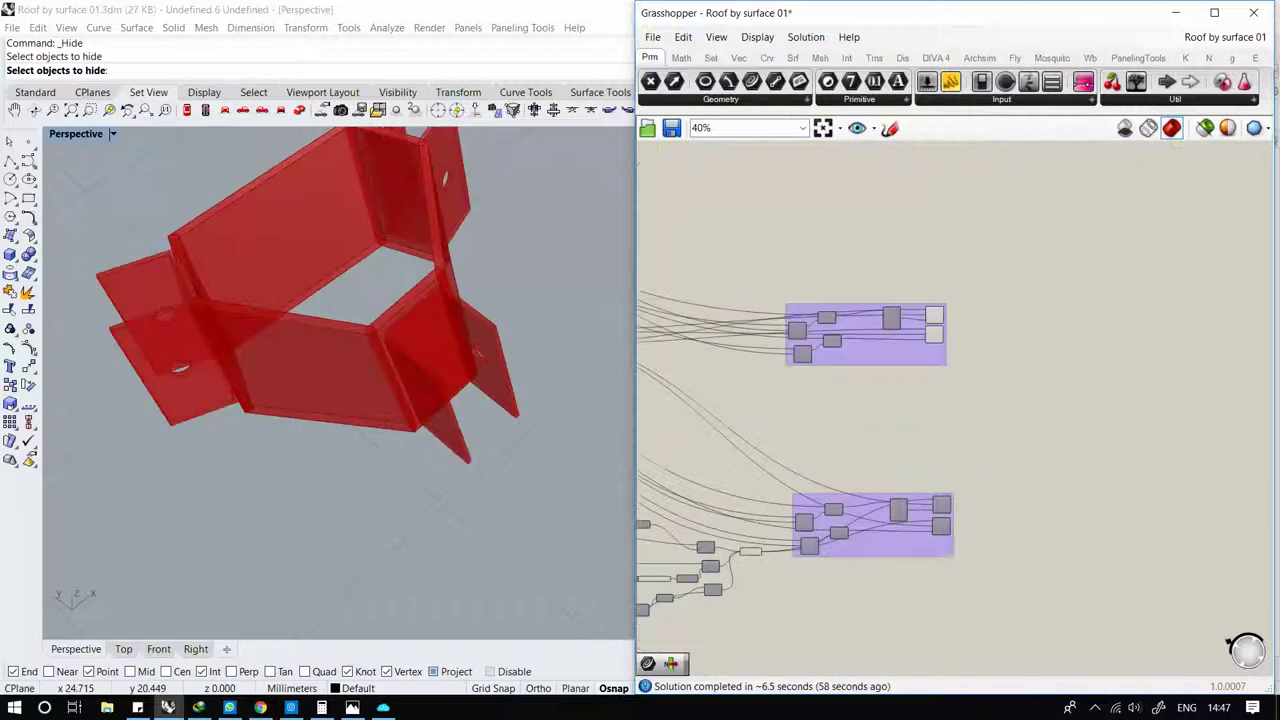
# Re-enable preview for the bolt group and pan to the beam components.
pyautogui.click(941, 516)
pyautogui.middleClick(941, 520)
pyautogui.click(975, 500)
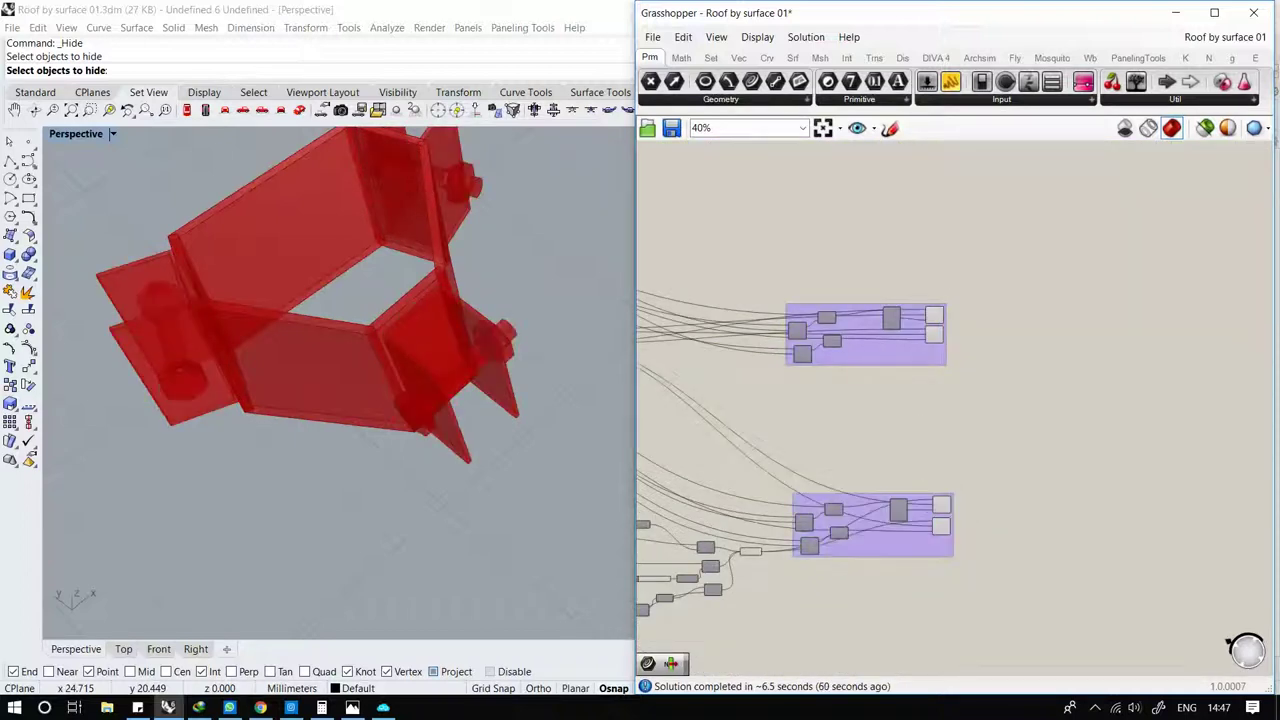
pyautogui.moveTo(975, 330); pyautogui.dragTo(875, 670, button='right')
pyautogui.scroll(3, 955, 410)
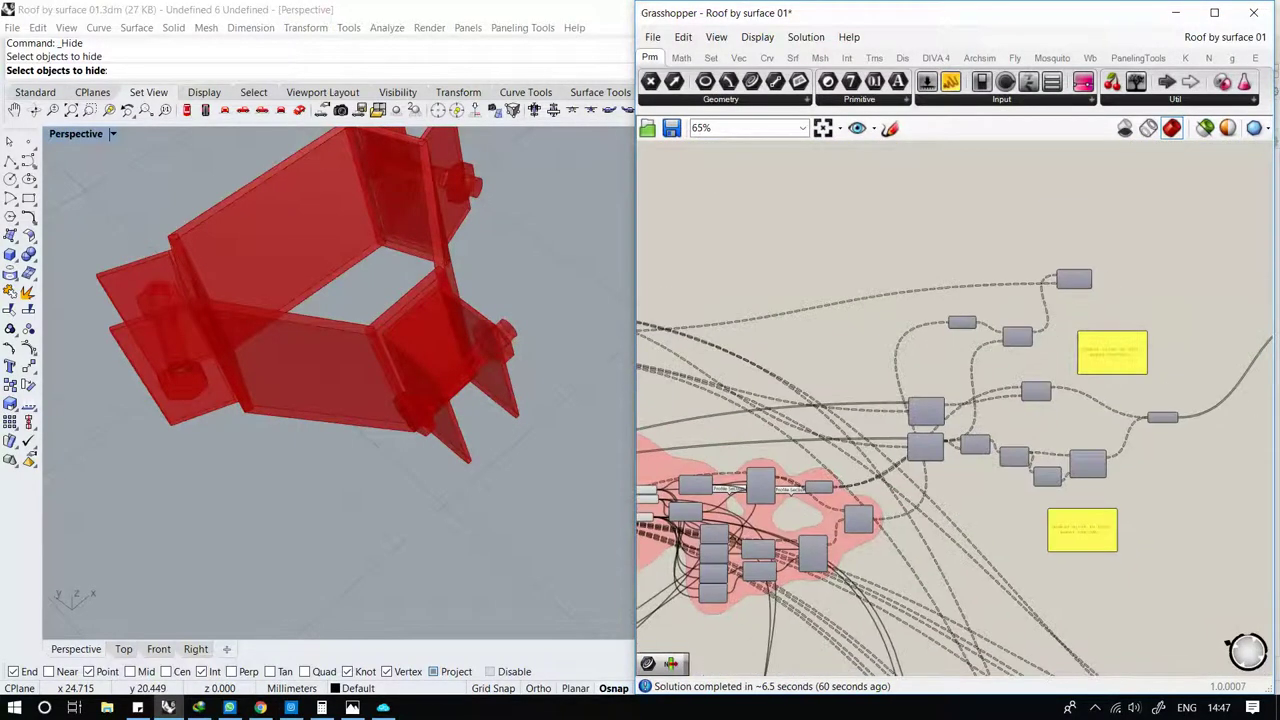
pyautogui.scroll(3, 1025, 358)
pyautogui.scroll(2, 1025, 358)
# Turn the hexagon beam component's preview back on and view the grid from above.
pyautogui.middleClick(1025, 358)
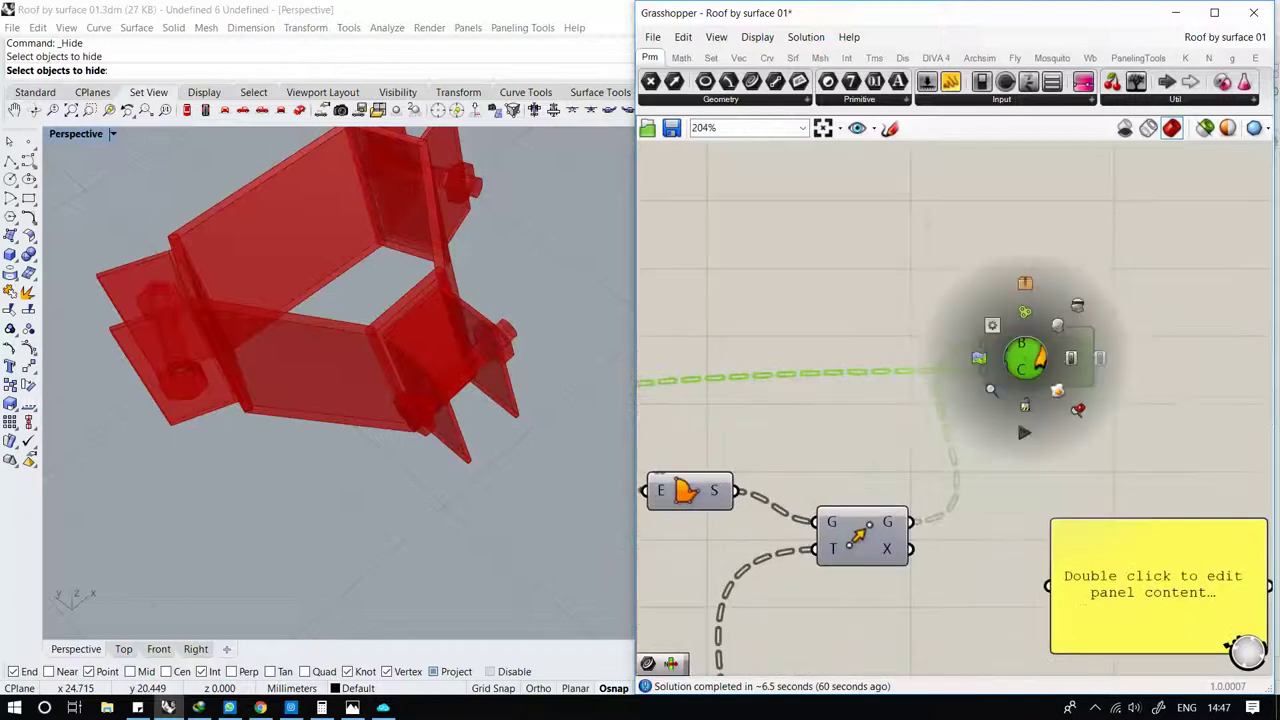
pyautogui.click(991, 390)
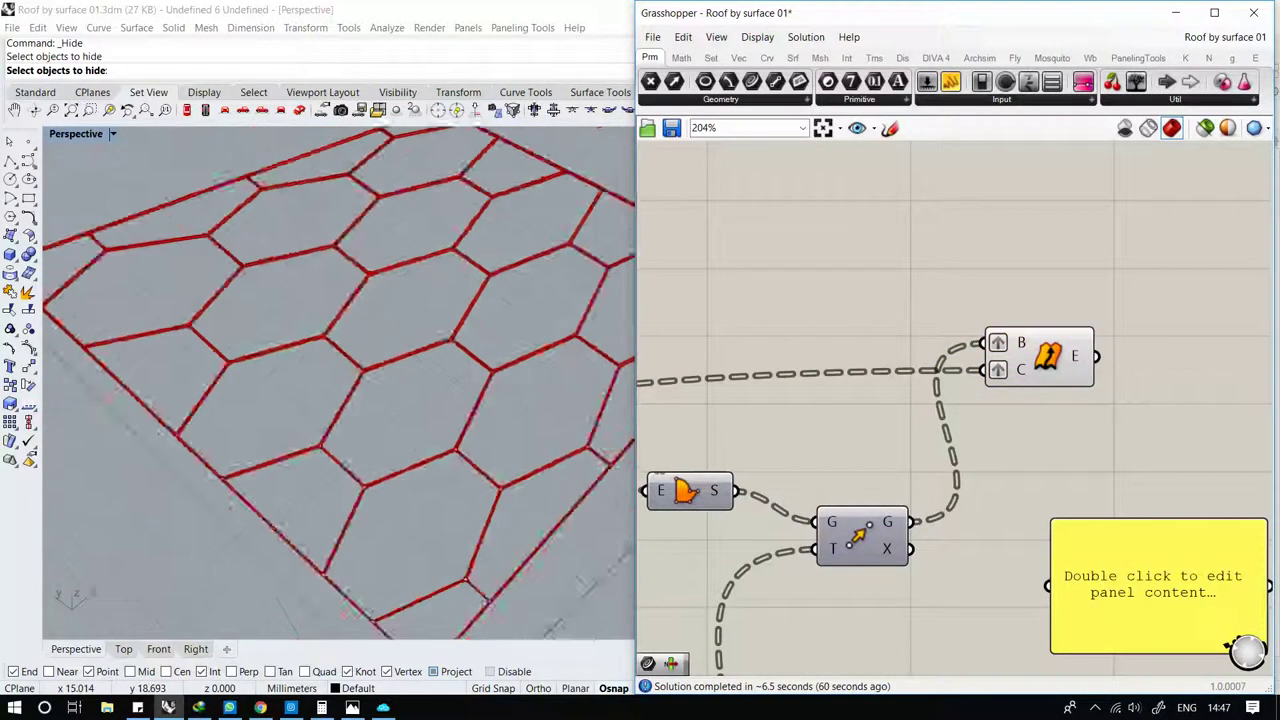
pyautogui.scroll(-3, 340, 380)
pyautogui.scroll(-3, 340, 380)
pyautogui.scroll(-3, 340, 380)
pyautogui.scroll(-3, 340, 380)
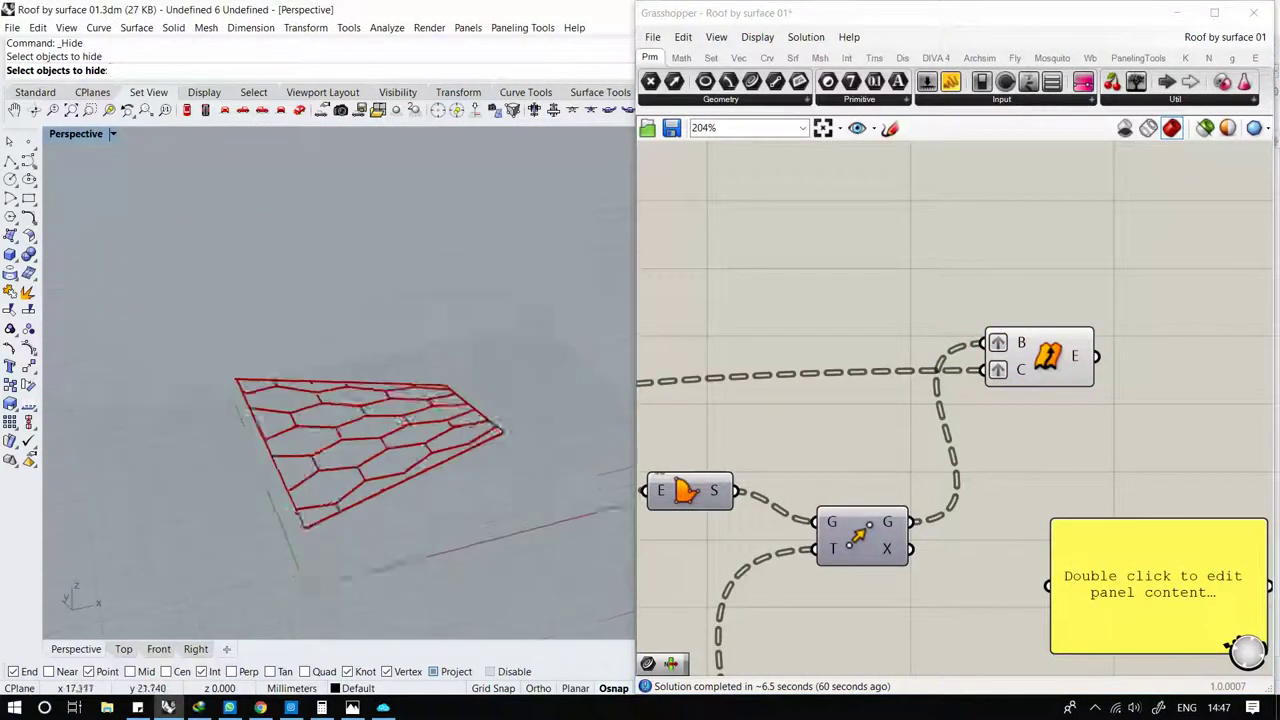
pyautogui.moveTo(340, 380); pyautogui.dragTo(390, 468, button='right')
# Unhide the base surface, show its control points, and select the front corner point.
pyautogui.middleClick(390, 468)
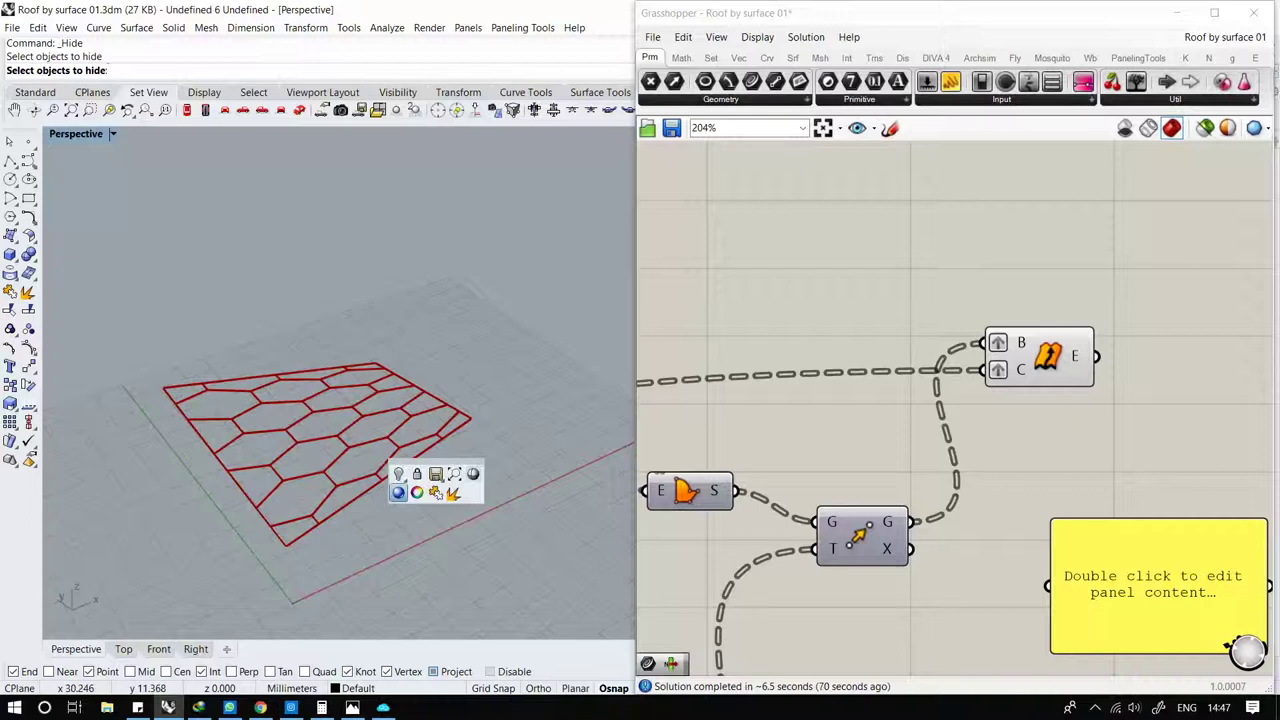
pyautogui.rightClick(400, 474)
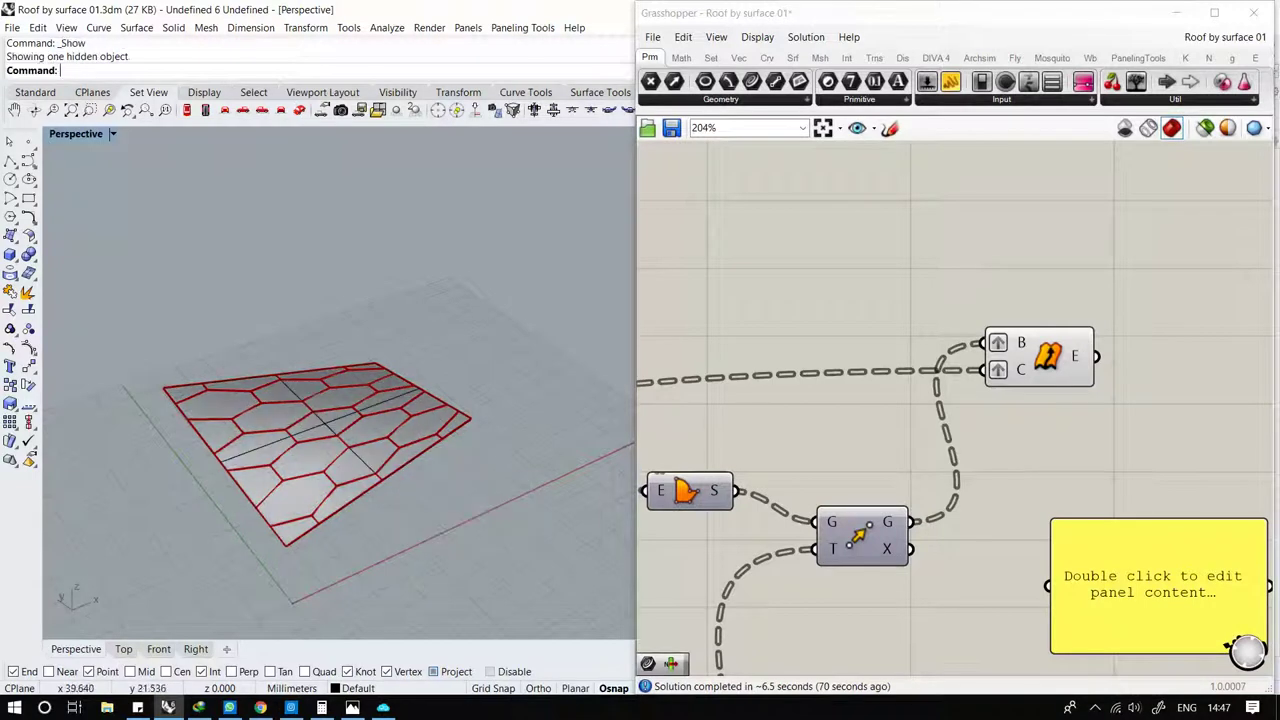
pyautogui.press('F10')
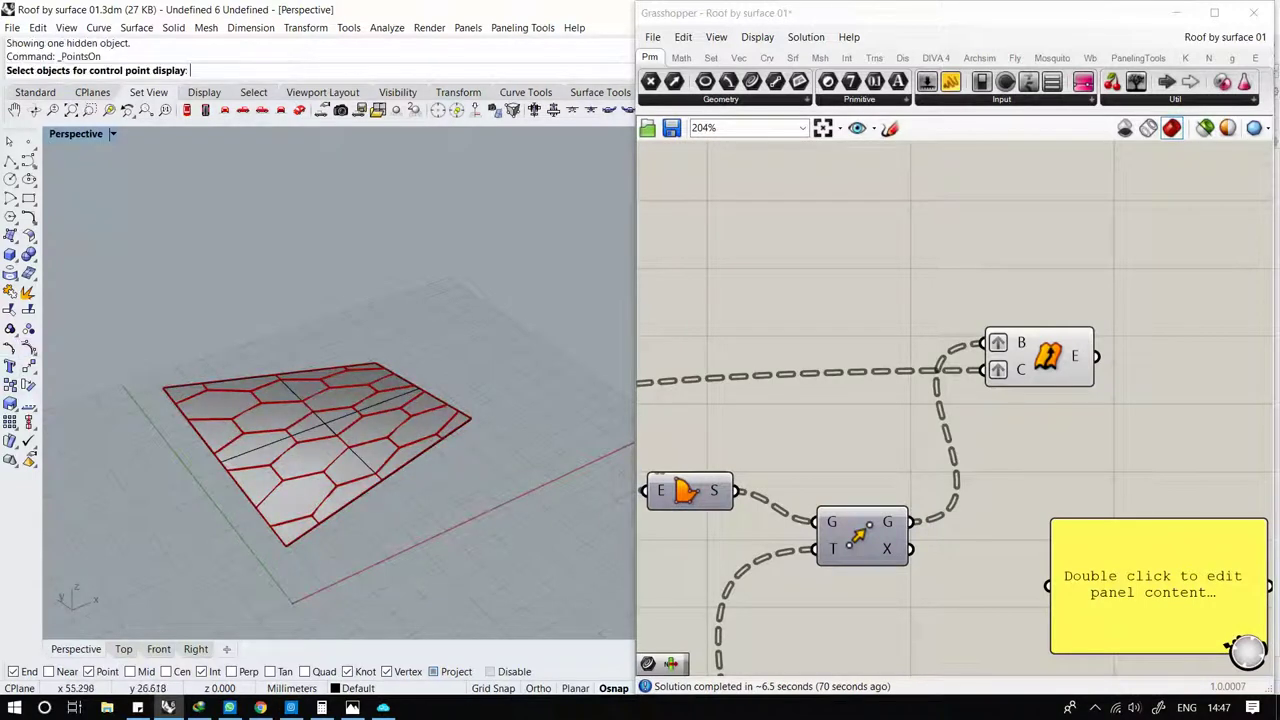
pyautogui.click(440, 425)
pyautogui.press('Return')
pyautogui.scroll(3, 483, 430)
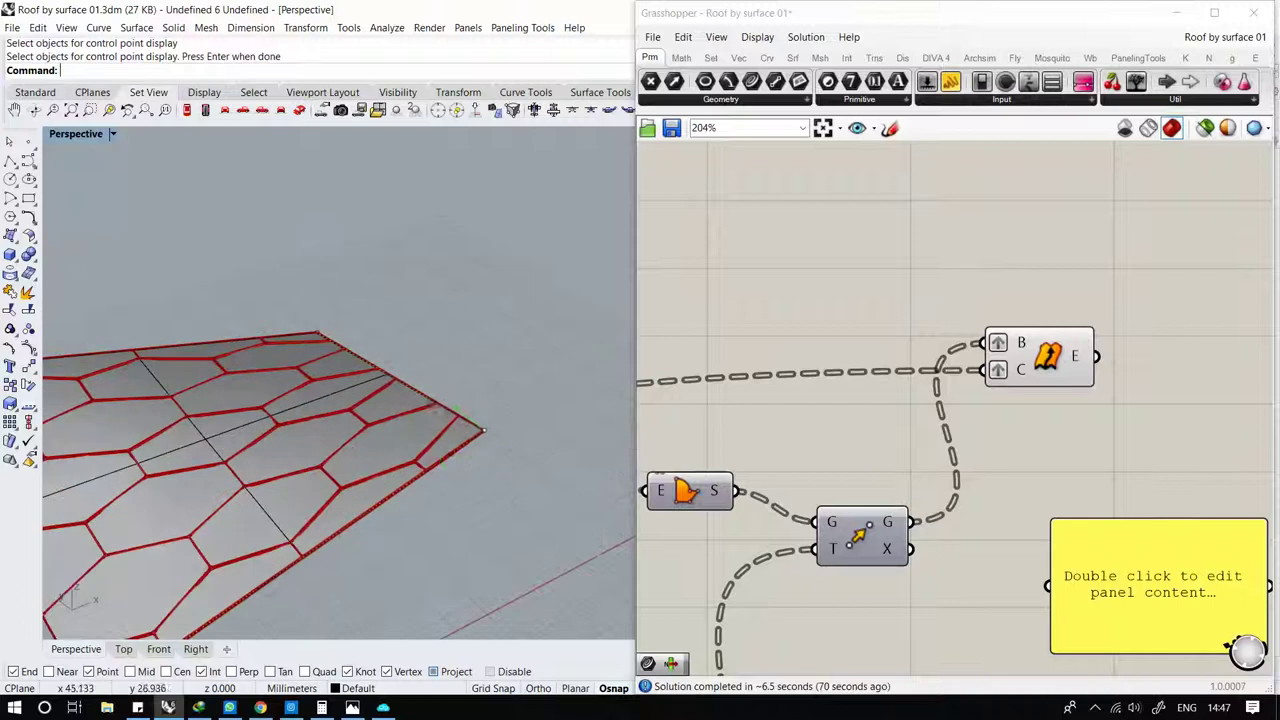
pyautogui.scroll(2, 483, 430)
pyautogui.click(483, 430)
# Drag the front corner control point down and orbit to inspect the regenerated hexagon beams.
pyautogui.moveTo(483, 430); pyautogui.dragTo(485, 487)
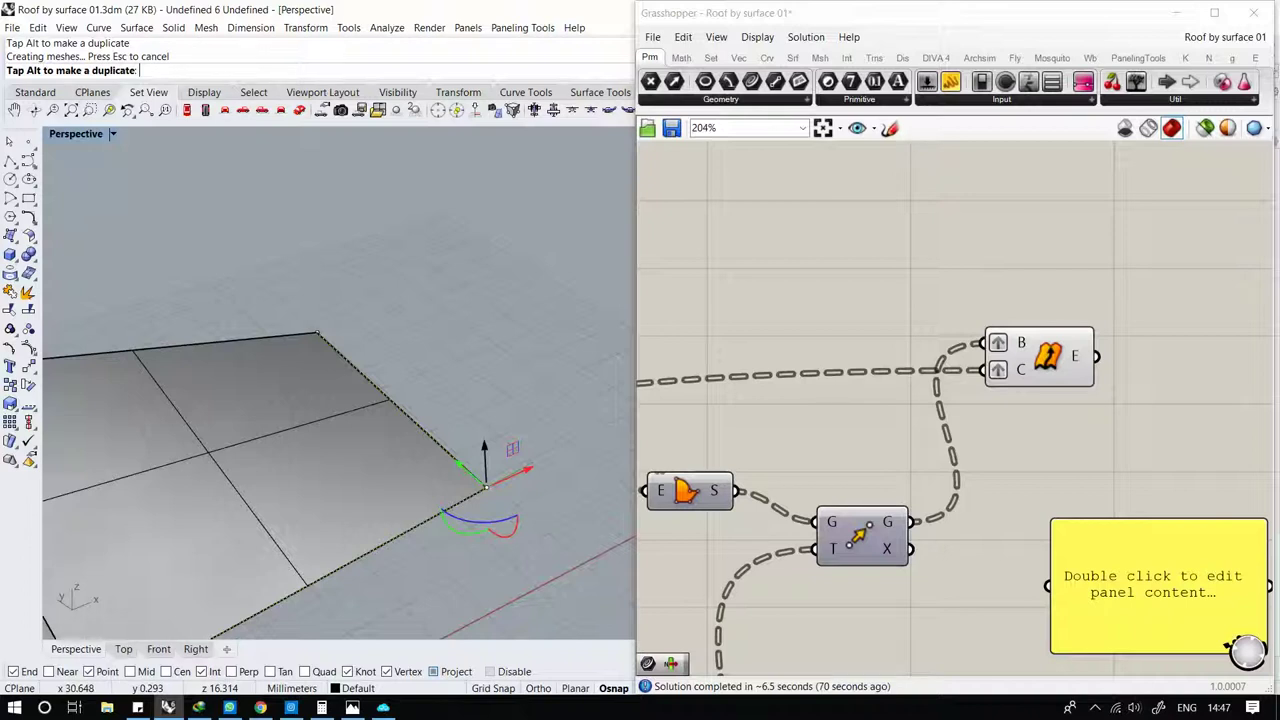
pyautogui.moveTo(484, 487); pyautogui.dragTo(486, 488)
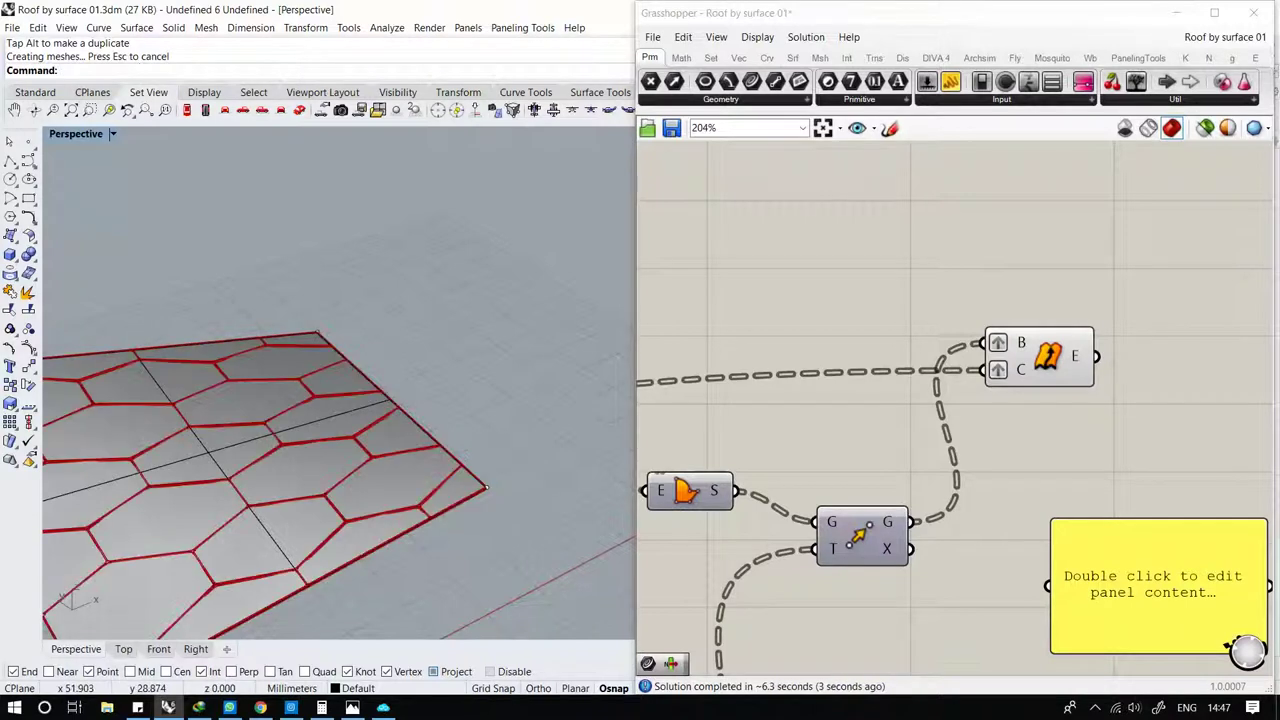
pyautogui.moveTo(484, 487)
pyautogui.mouseDown(button='right')
pyautogui.moveTo(470, 580)
pyautogui.moveTo(420, 560)
pyautogui.moveTo(460, 540)
pyautogui.moveTo(430, 545)
pyautogui.moveTo(400, 520)
pyautogui.moveTo(420, 530)
pyautogui.mouseUp(button='right')
pyautogui.scroll(-3, 955, 400)
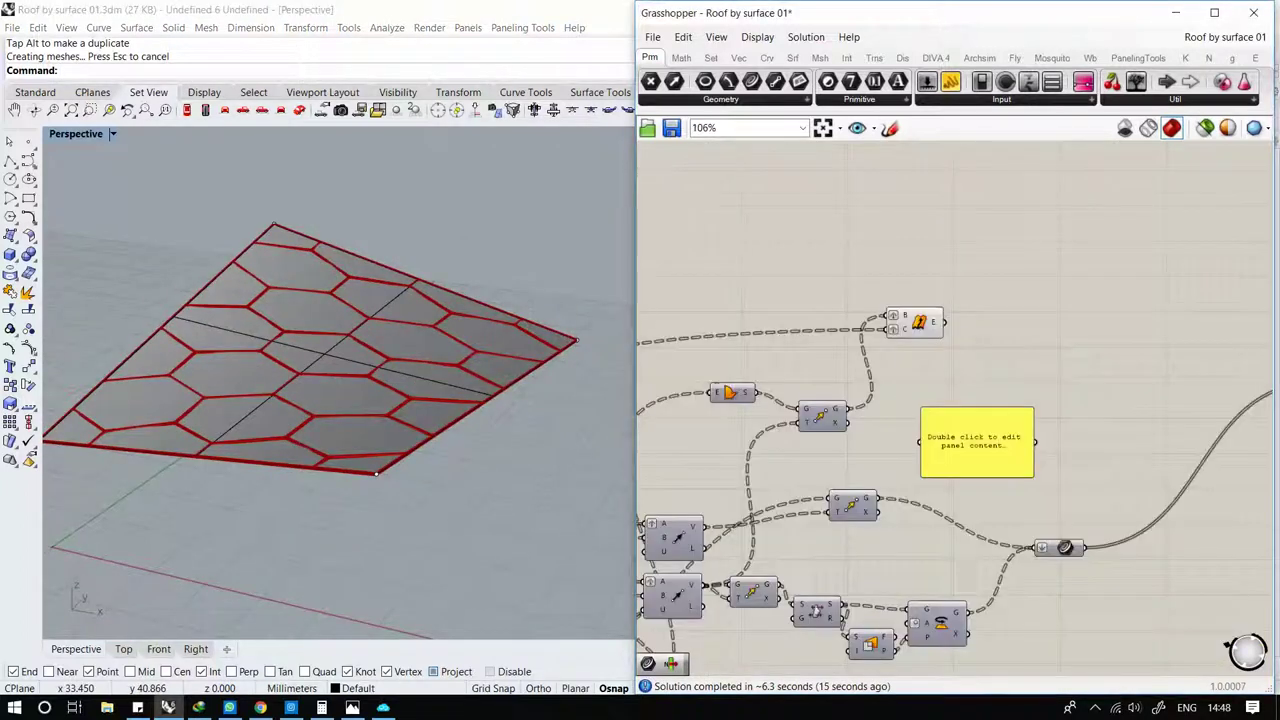
pyautogui.scroll(-3, 955, 400)
pyautogui.scroll(-2, 955, 400)
pyautogui.scroll(3, 955, 400)
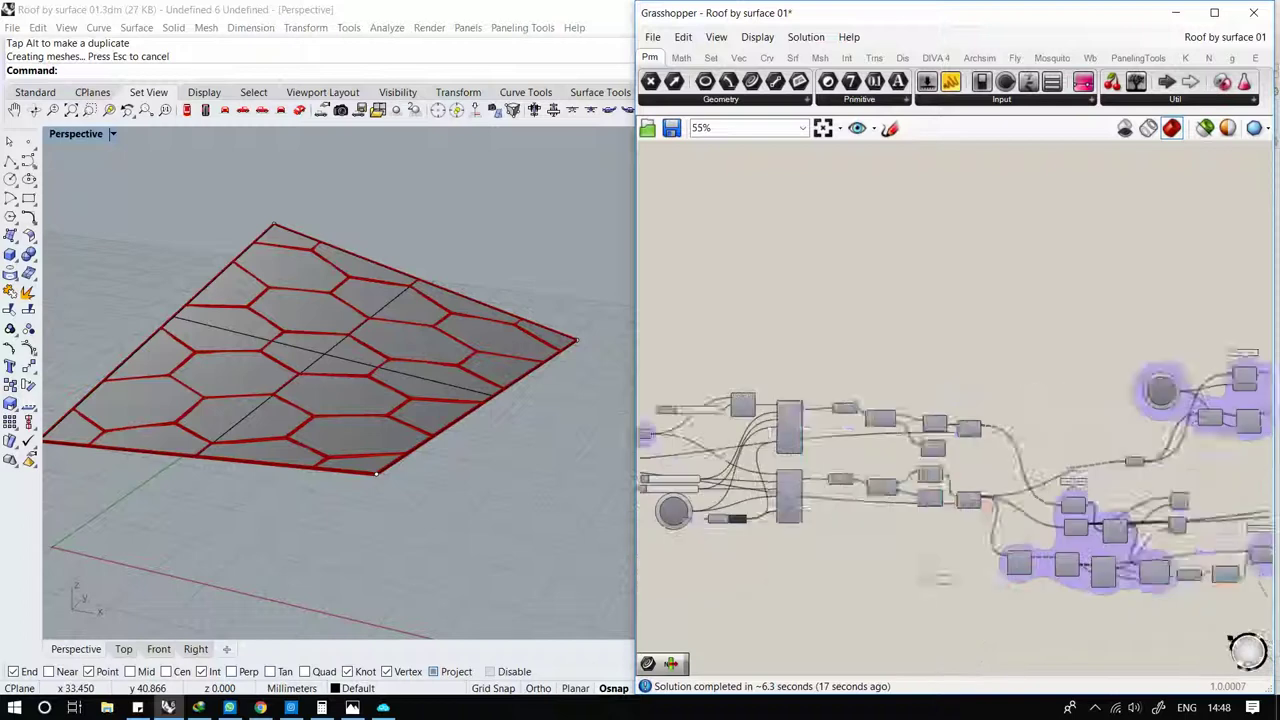
pyautogui.moveTo(350, 450); pyautogui.dragTo(300, 420, button='right')
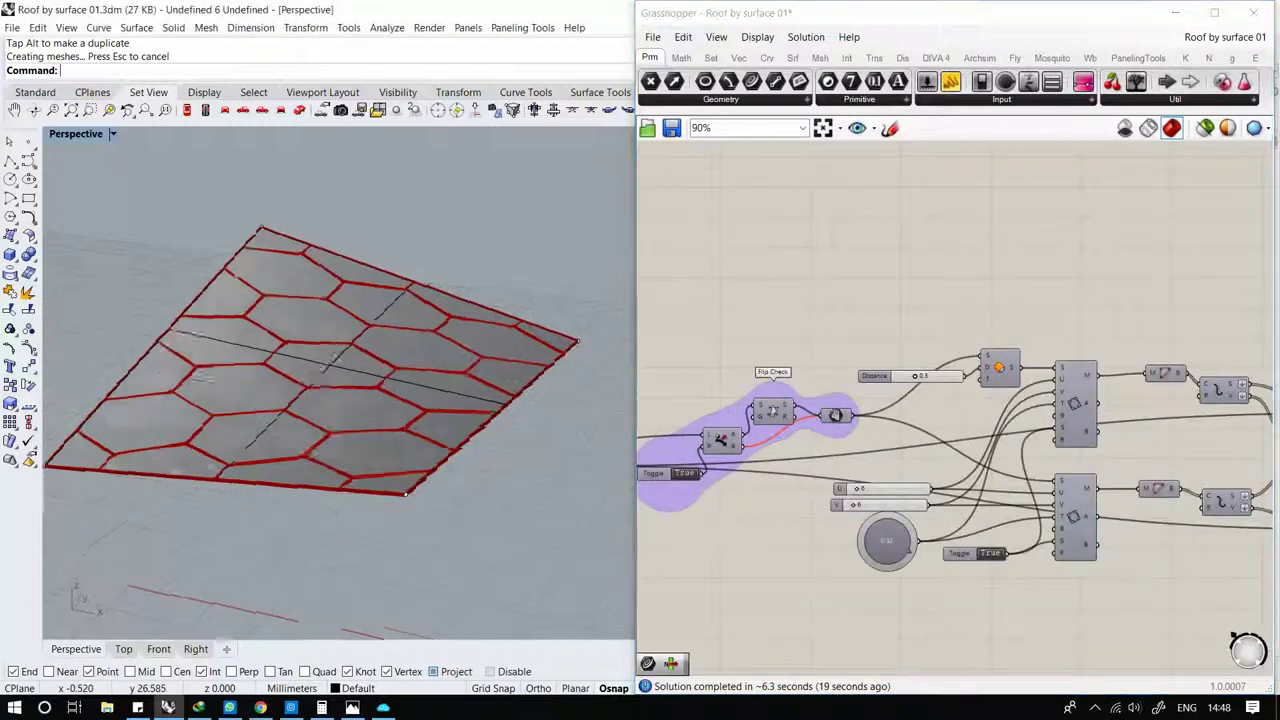
# Bring up the OSA campus interior photo with its honeycomb ceiling in Photos.
pyautogui.click(352, 707)
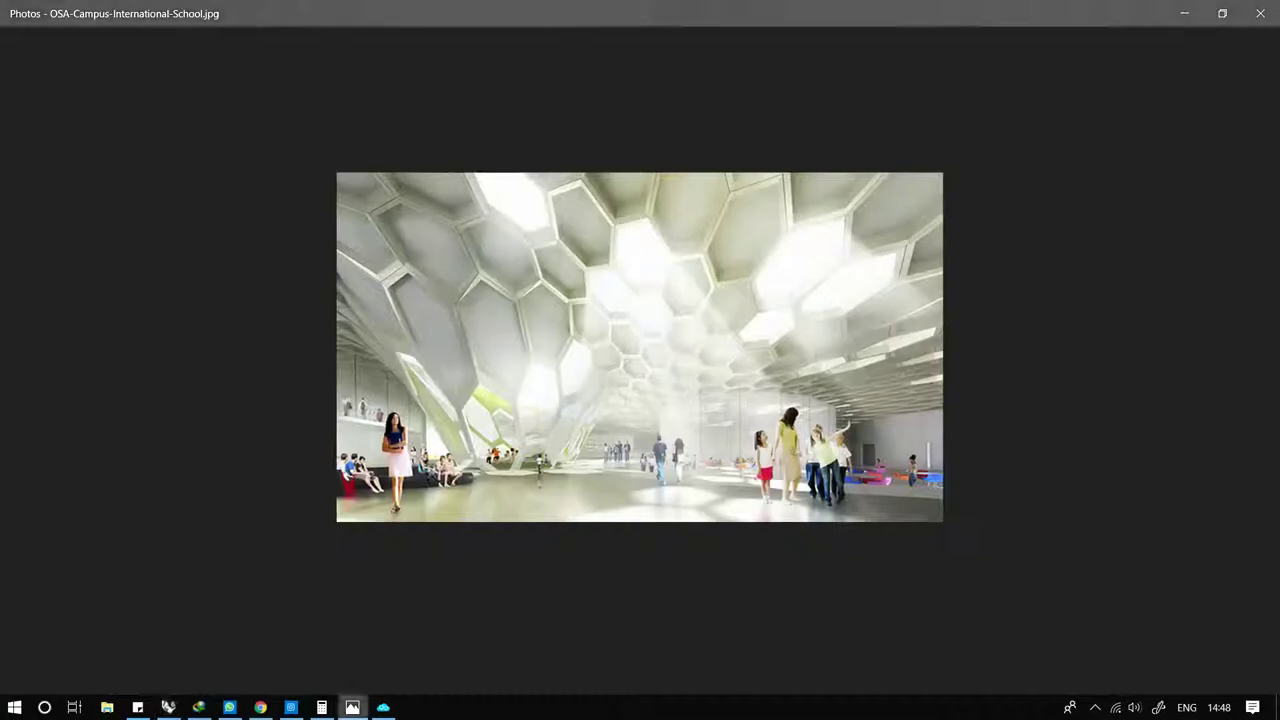